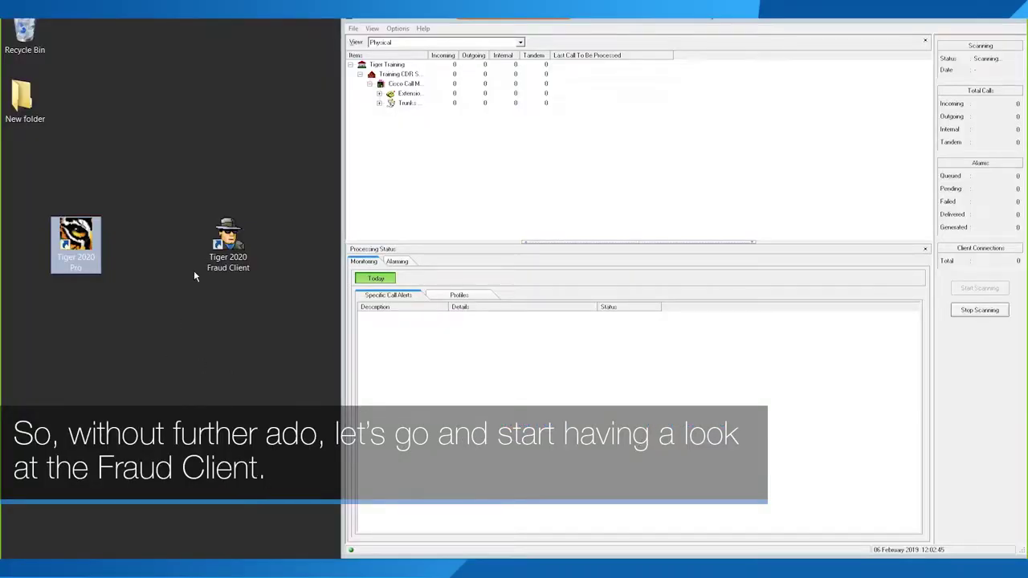
Step: Launch Tiger 2020 Fraud Client from its desktop icon
{"action": "left_click", "coordinate": [250, 276]}
{"action": "left_click_drag", "start_coordinate": [311, 329], "coordinate": [143, 167]}
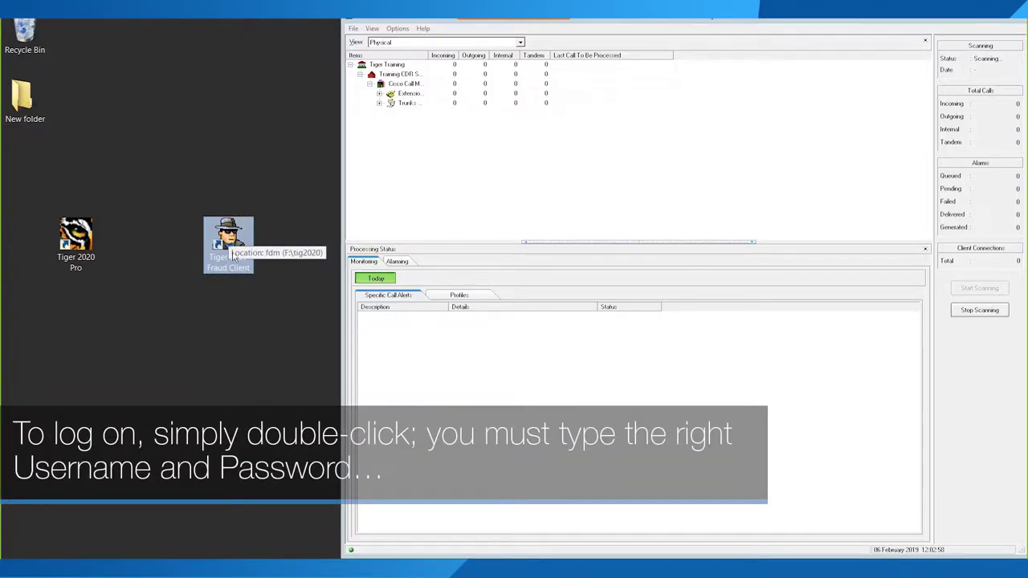
{"action": "double_click", "coordinate": [236, 255]}
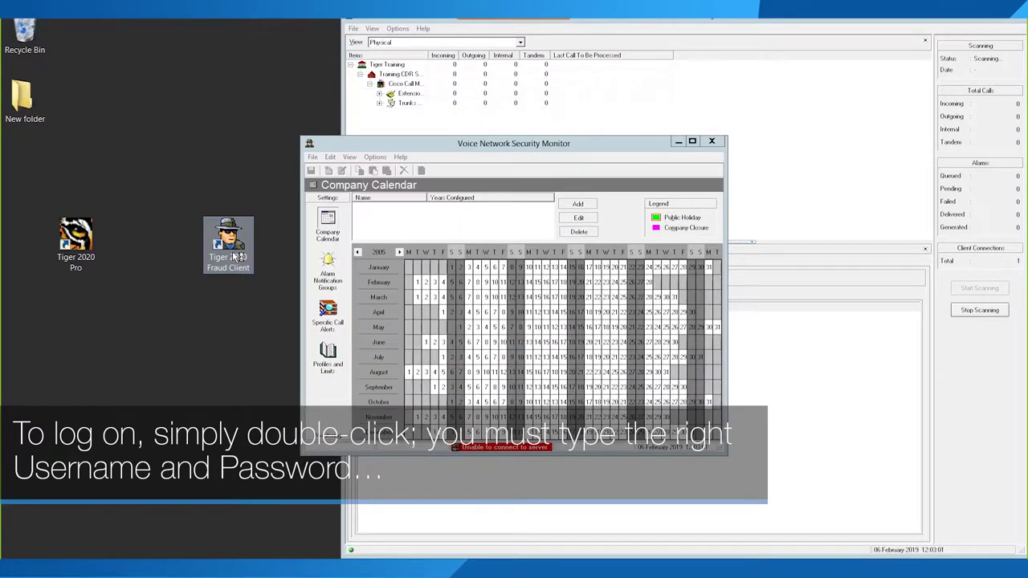
Step: Log on with the login name and account password
{"action": "type", "text": "tigereng"}
{"action": "key", "text": "Tab"}
{"action": "type", "text": "t"}
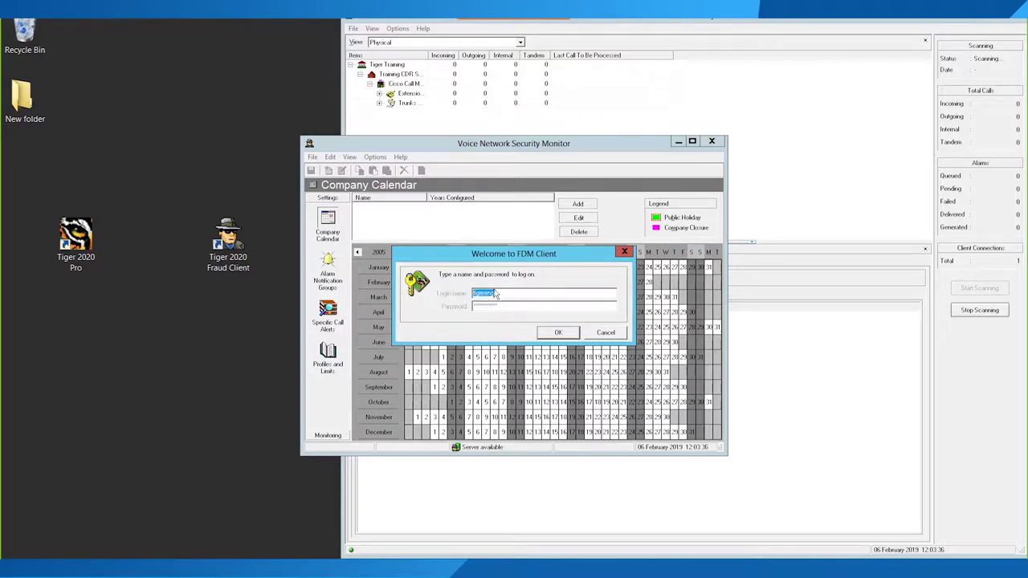
{"action": "key", "text": "Return"}
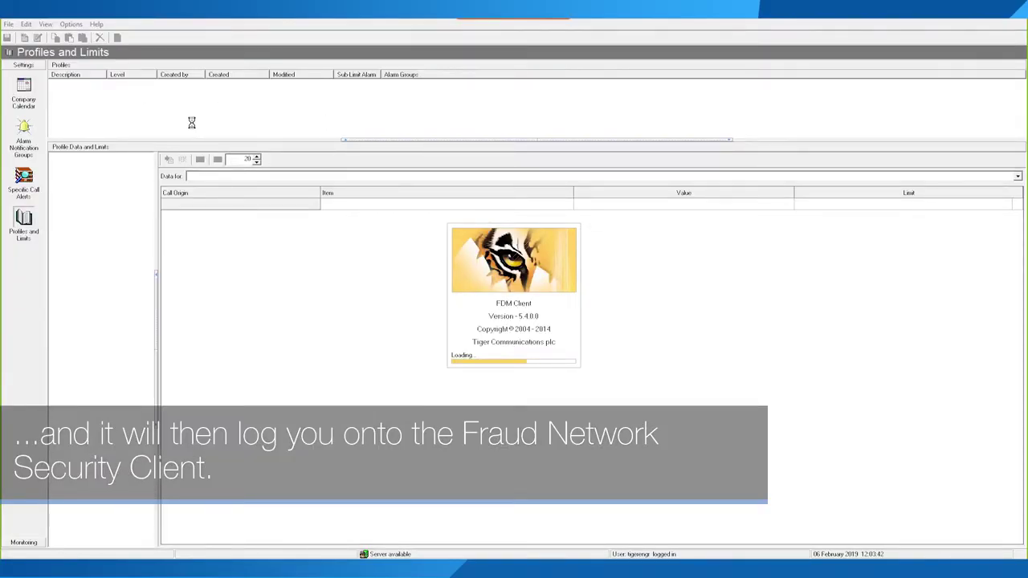
Step: Add a company calendar named 2019 and select it for editing
{"action": "left_click", "coordinate": [28, 98]}
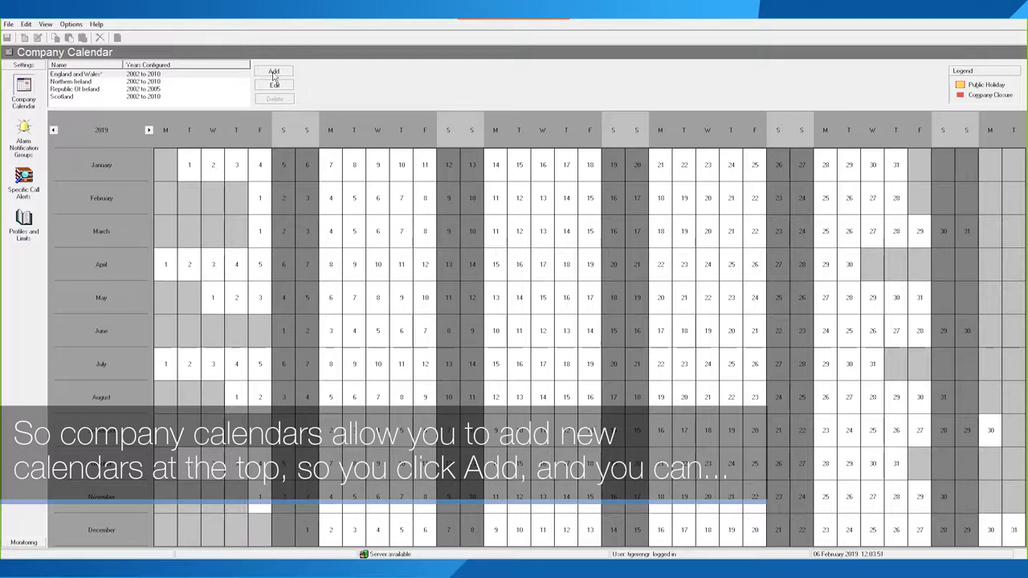
{"action": "left_click", "coordinate": [274, 72]}
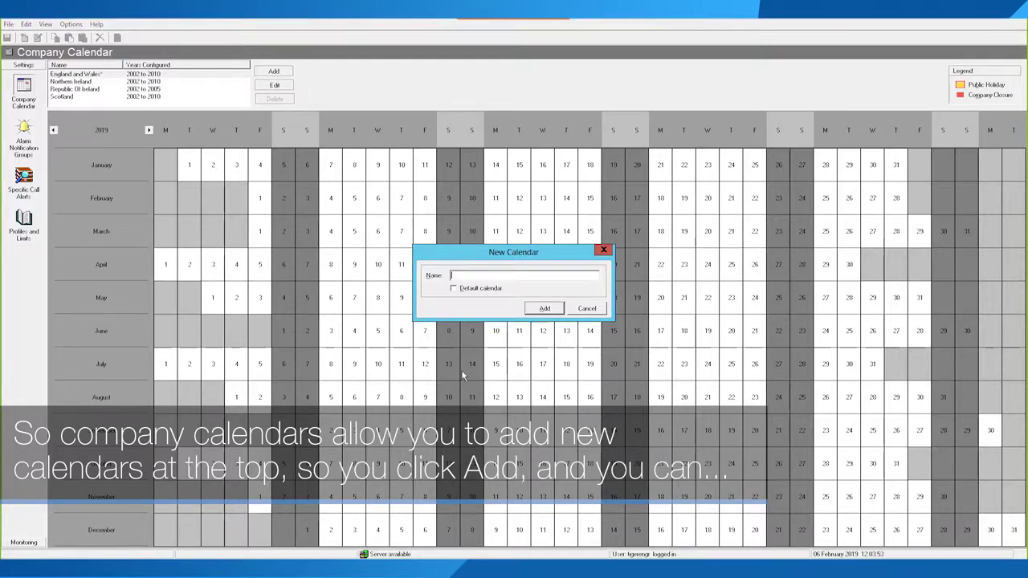
{"action": "type", "text": "2019"}
{"action": "left_click", "coordinate": [552, 310]}
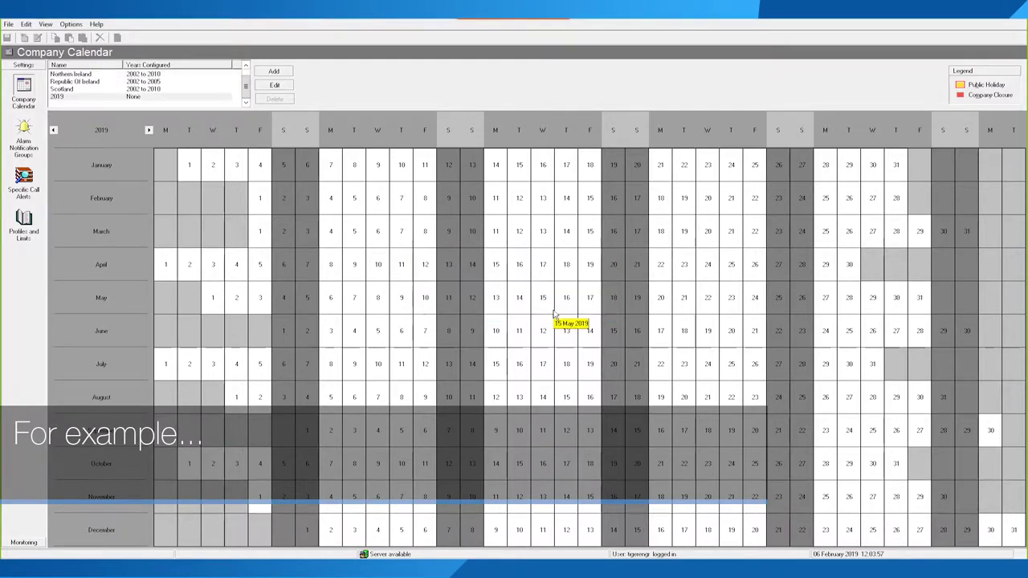
{"action": "left_click", "coordinate": [135, 98]}
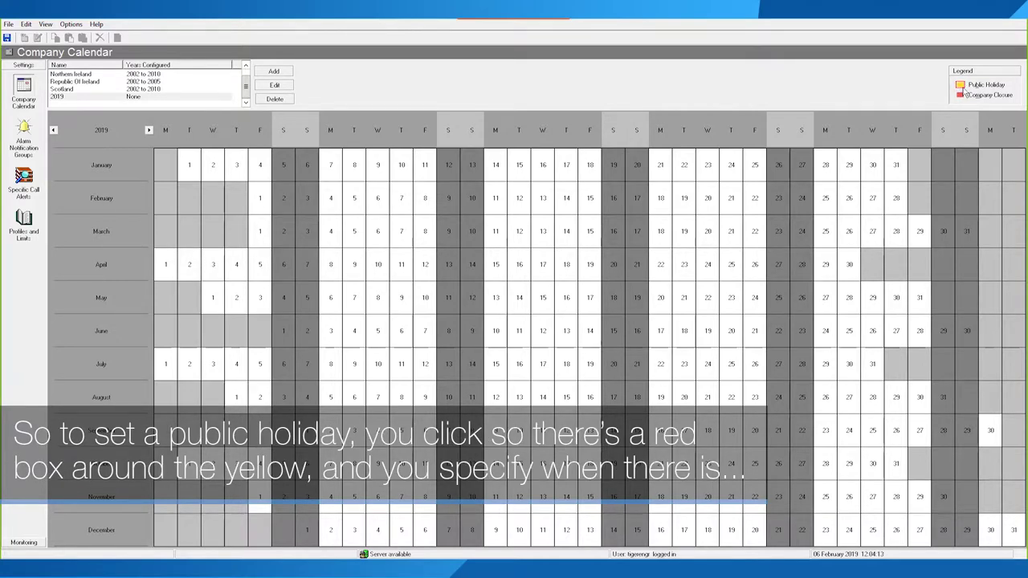
Step: Mark 25 December, 26 December and 1 January as public holidays
{"action": "left_click", "coordinate": [874, 531]}
{"action": "left_click", "coordinate": [896, 533]}
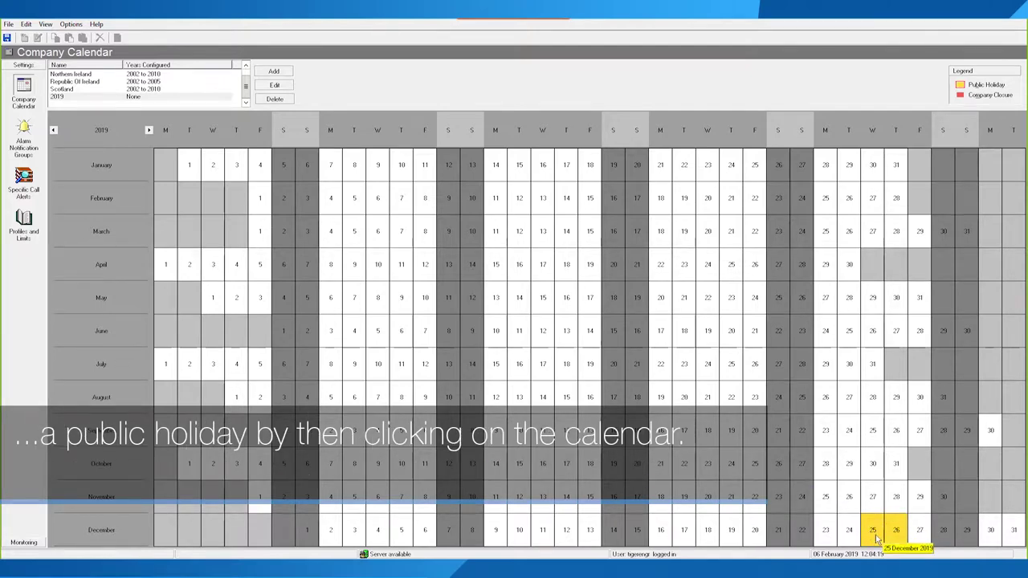
{"action": "left_click", "coordinate": [190, 165]}
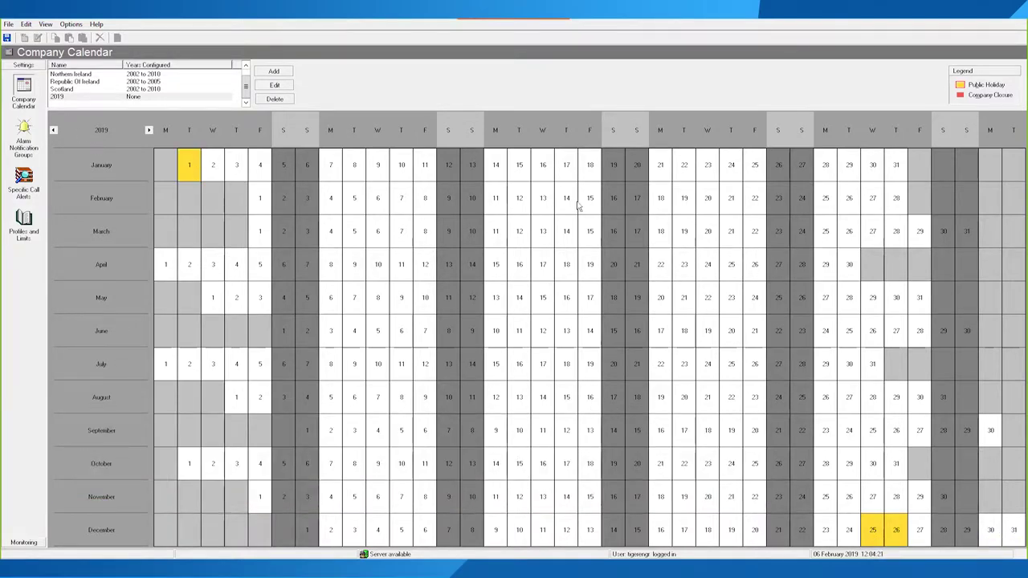
Step: Mark 5–18 August as a company closure
{"action": "left_click", "coordinate": [961, 97]}
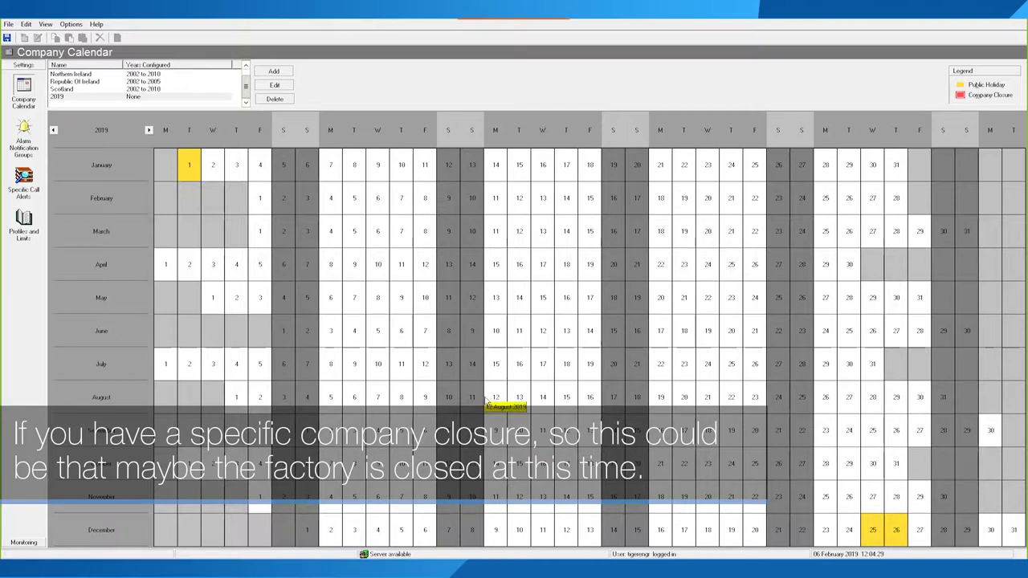
{"action": "left_click", "coordinate": [329, 400]}
{"action": "left_click_drag", "start_coordinate": [374, 402], "coordinate": [434, 405]}
{"action": "mouse_move", "coordinate": [495, 405]}
{"action": "left_mouse_down"}
{"action": "mouse_move", "coordinate": [567, 404]}
{"action": "mouse_move", "coordinate": [468, 404]}
{"action": "mouse_move", "coordinate": [634, 400]}
{"action": "left_mouse_up"}
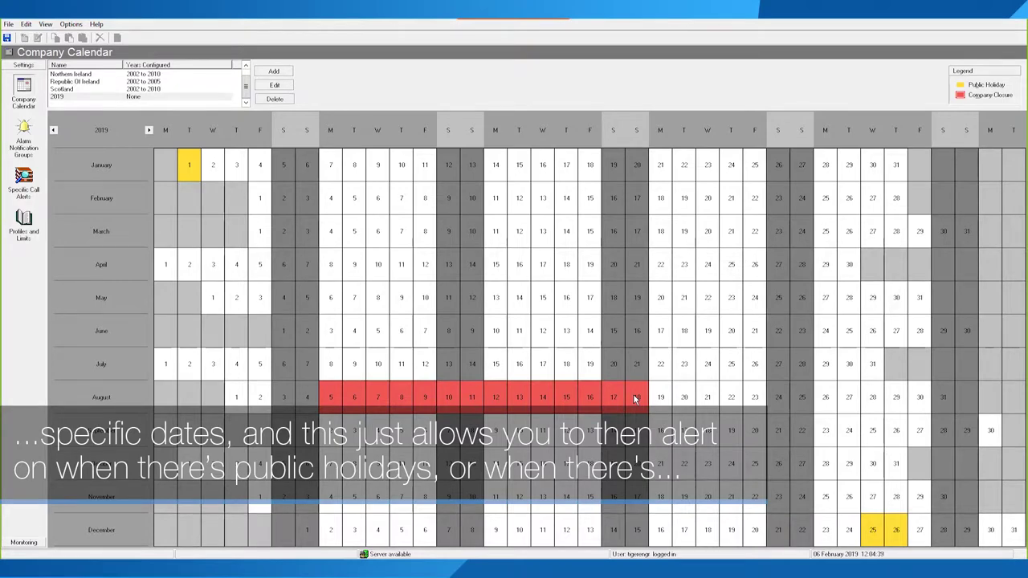
{"action": "left_click", "coordinate": [634, 400]}
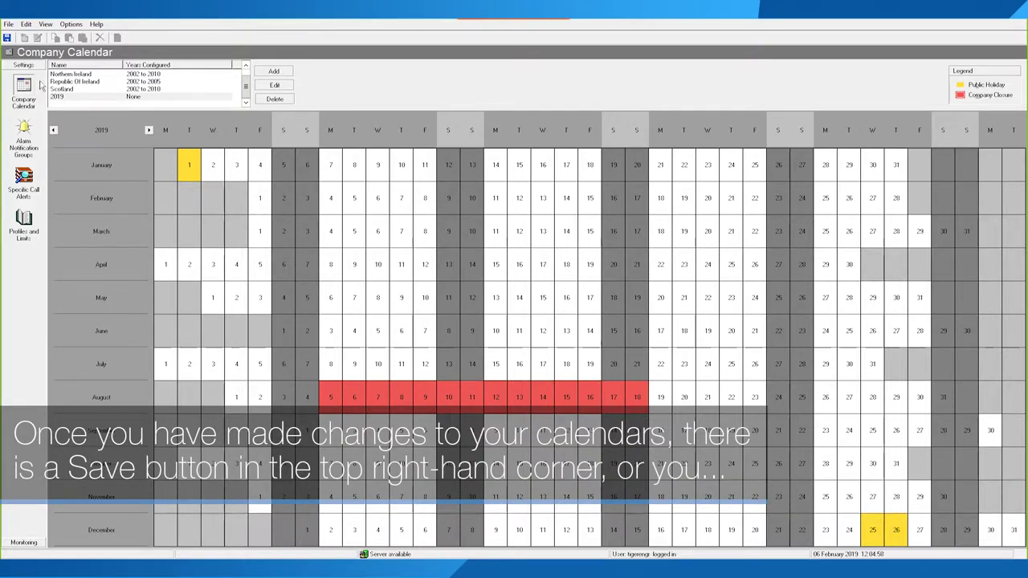
Step: Save the calendar, check 2020 and back to 2019, then go to Alarm Notification Groups
{"action": "left_click", "coordinate": [8, 24]}
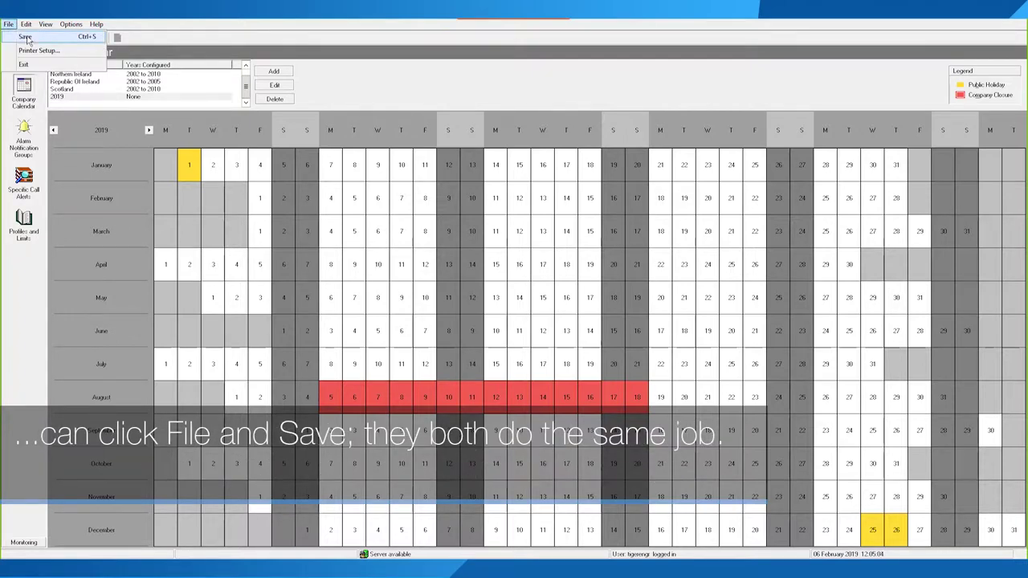
{"action": "left_click", "coordinate": [25, 39]}
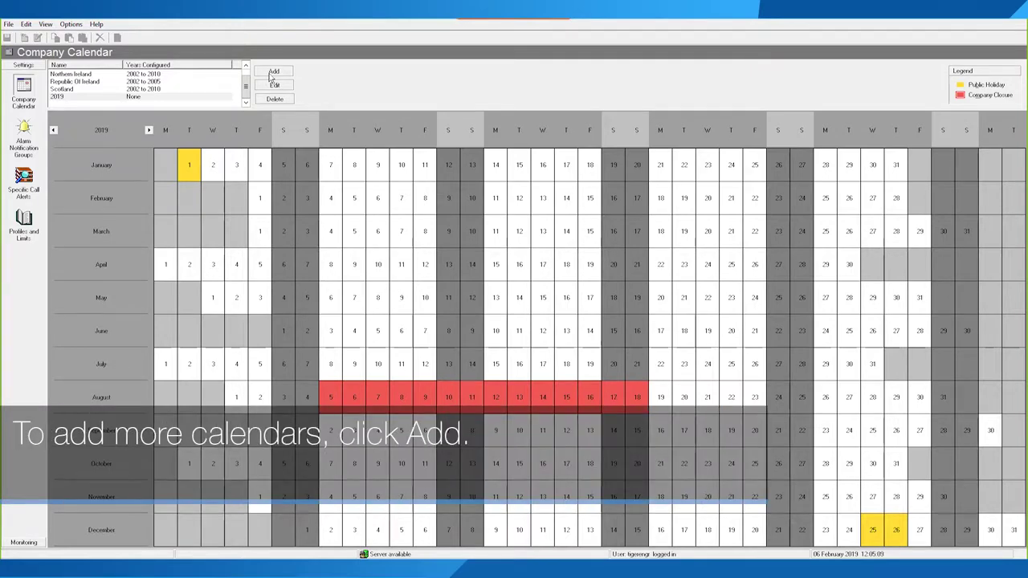
{"action": "left_click", "coordinate": [149, 129]}
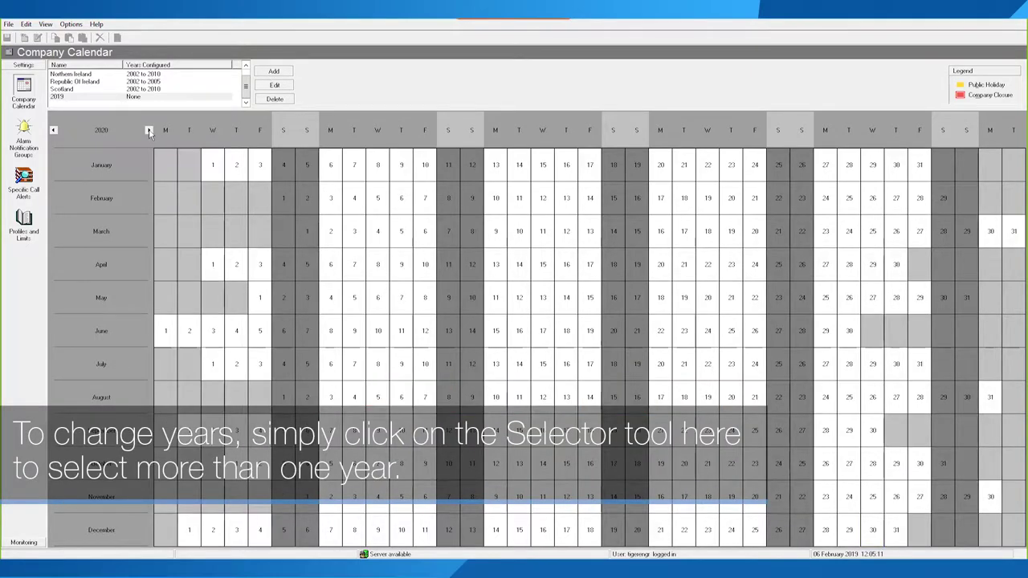
{"action": "left_click", "coordinate": [54, 129]}
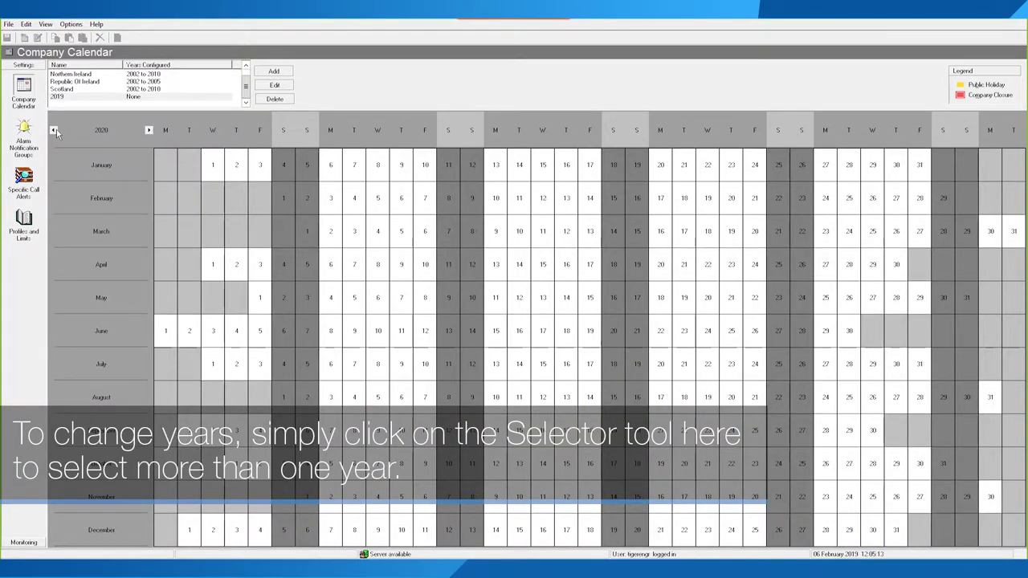
{"action": "left_click", "coordinate": [149, 130]}
{"action": "left_click", "coordinate": [54, 129]}
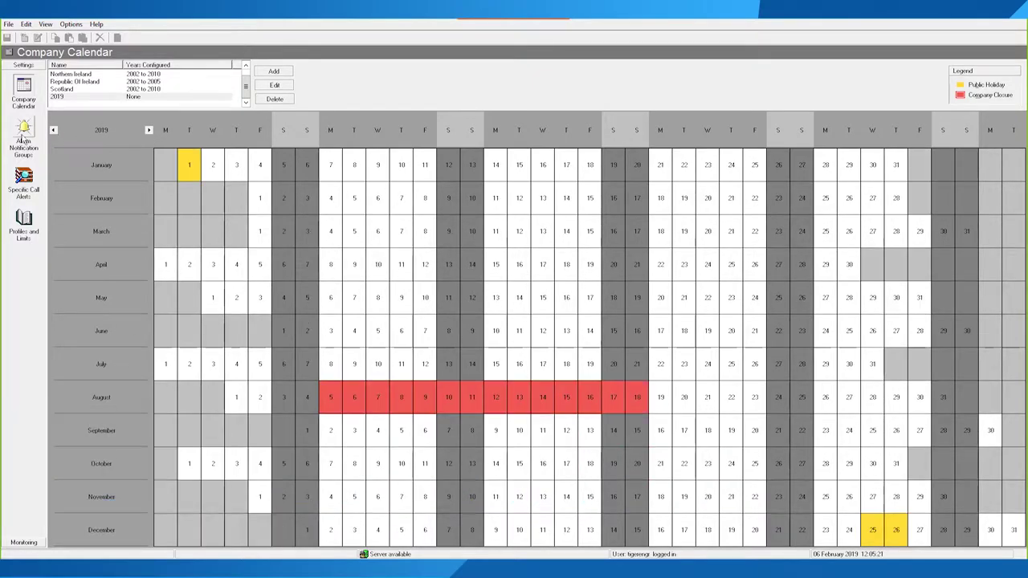
{"action": "left_click", "coordinate": [23, 137]}
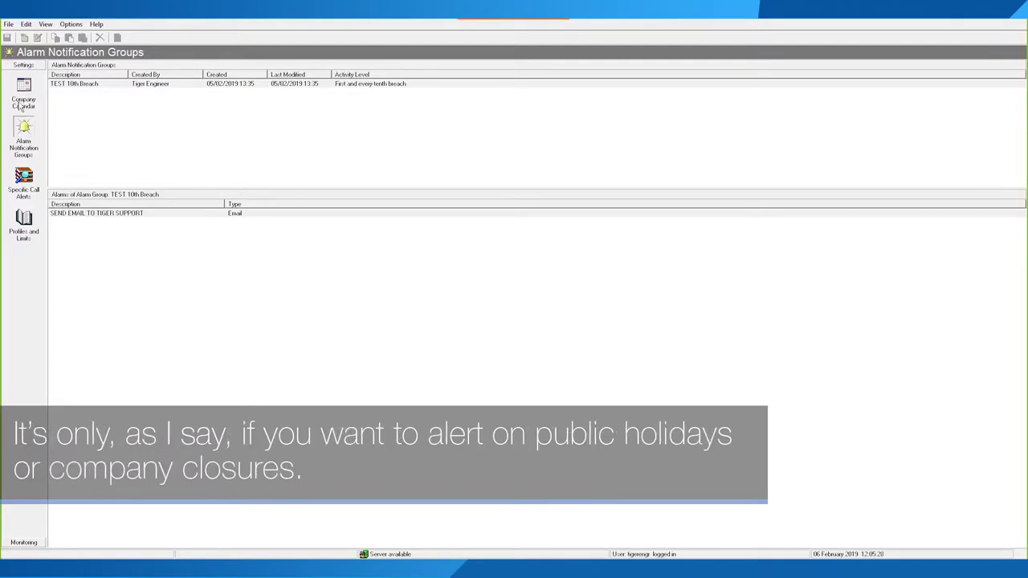
Step: Start a new alarm group described as 'Telephony All Alerts'
{"action": "left_click", "coordinate": [23, 96]}
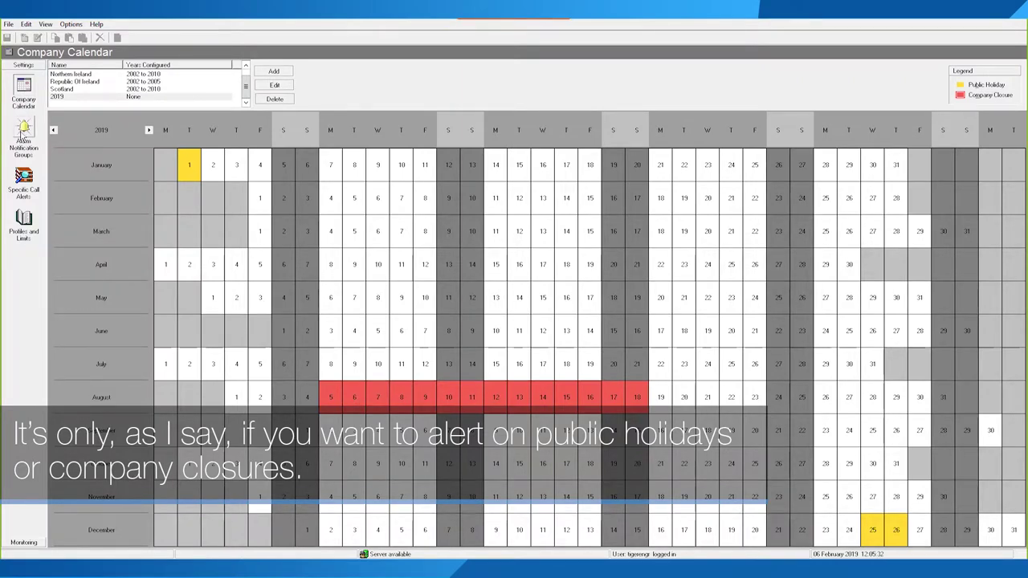
{"action": "left_click", "coordinate": [23, 136]}
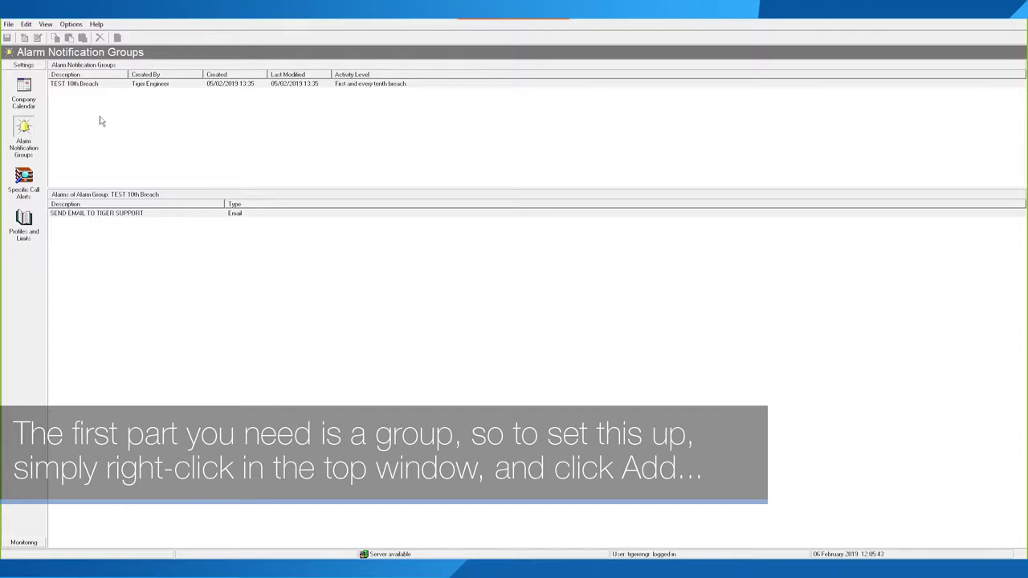
{"action": "right_click", "coordinate": [134, 129]}
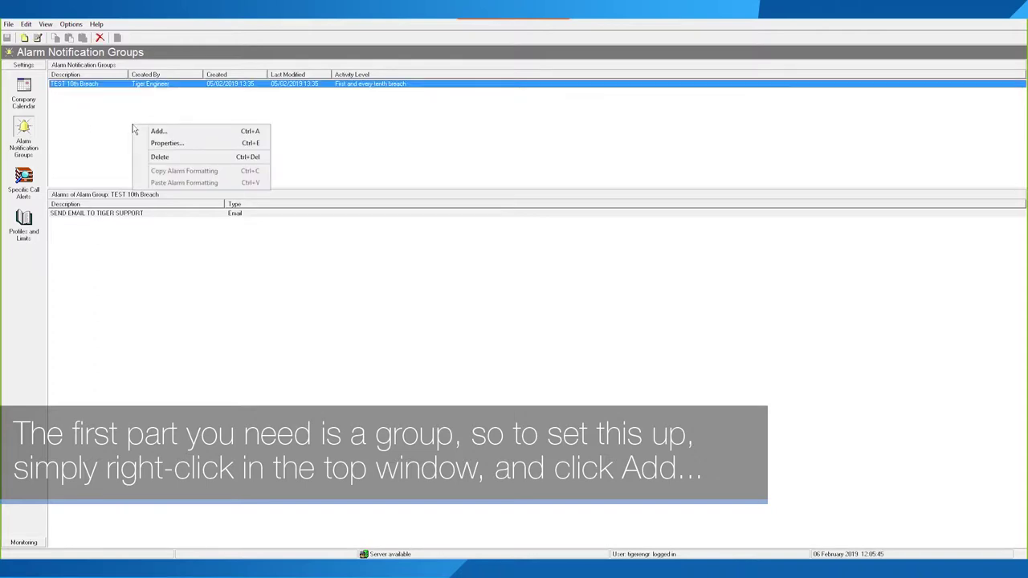
{"action": "left_click", "coordinate": [160, 132]}
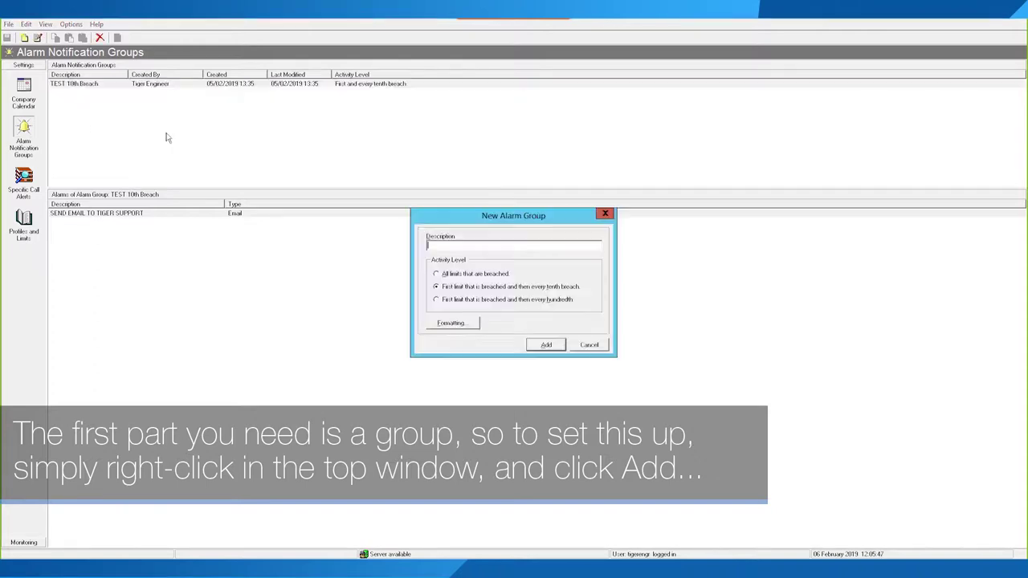
{"action": "type", "text": "Tel"}
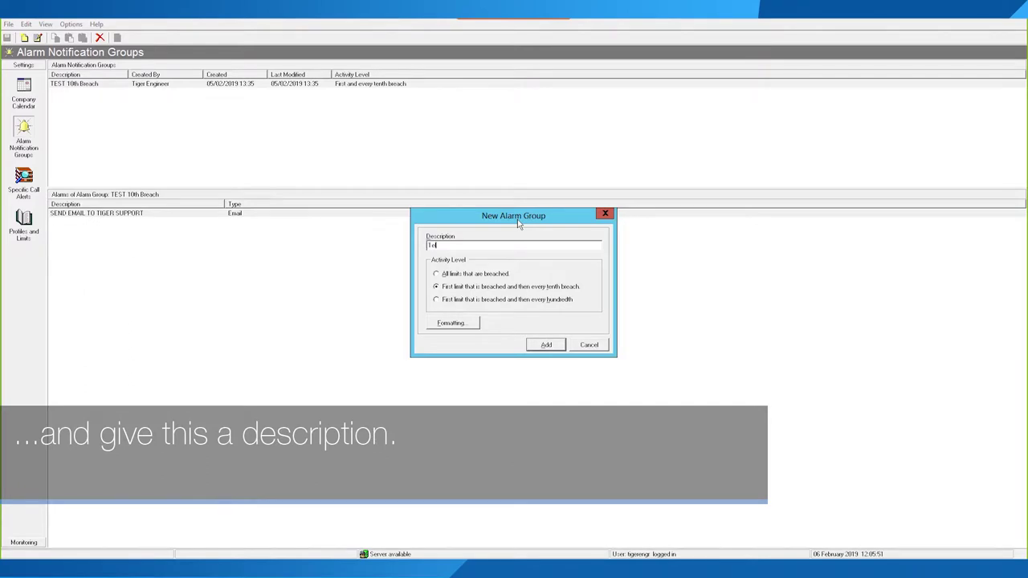
{"action": "type", "text": "ephony Al"}
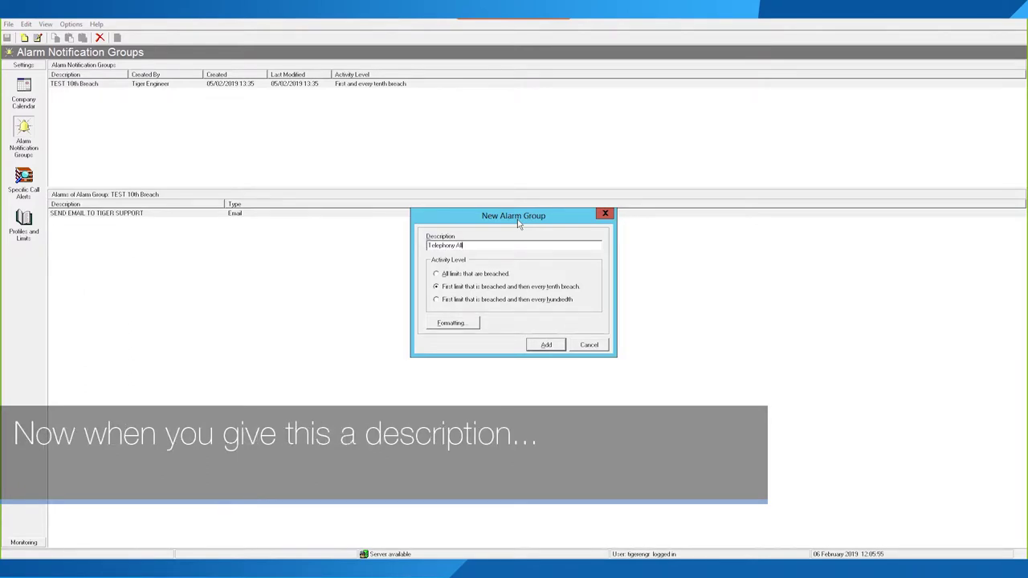
{"action": "type", "text": "l Alerts"}
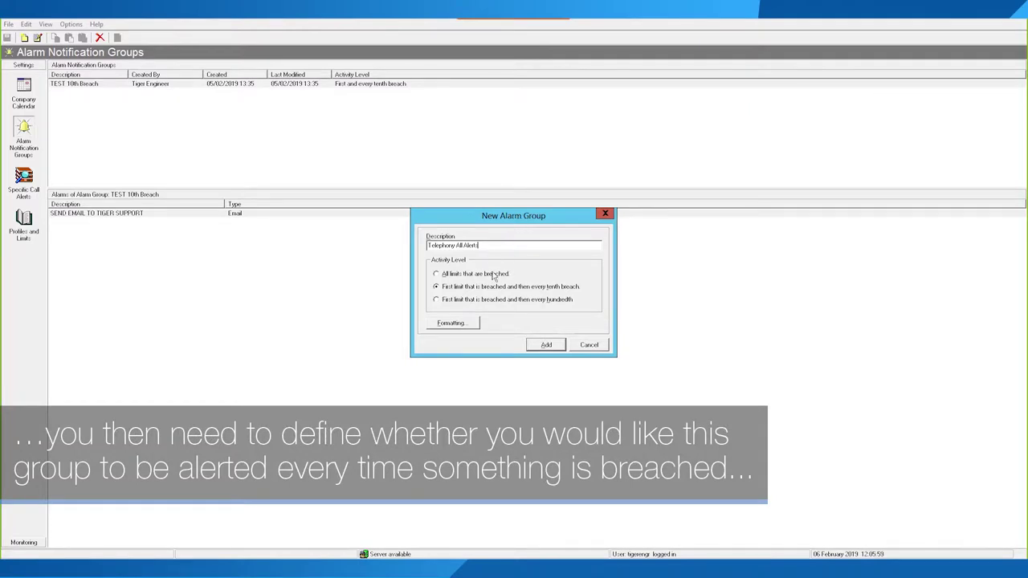
Step: Set the group's activity level to 'All limits that are breached'
{"action": "left_click", "coordinate": [474, 277]}
{"action": "left_click", "coordinate": [492, 289]}
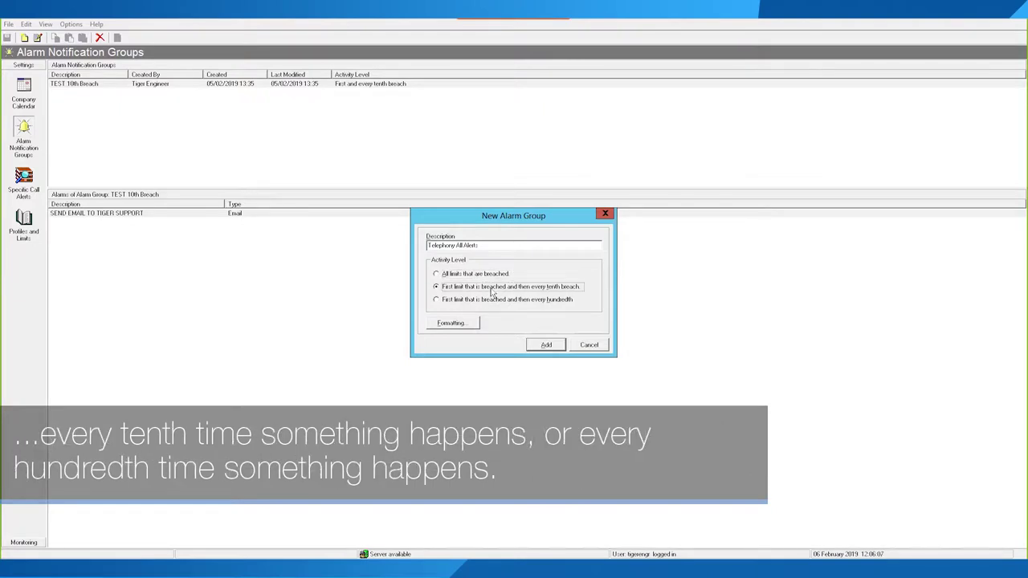
{"action": "left_click", "coordinate": [488, 302]}
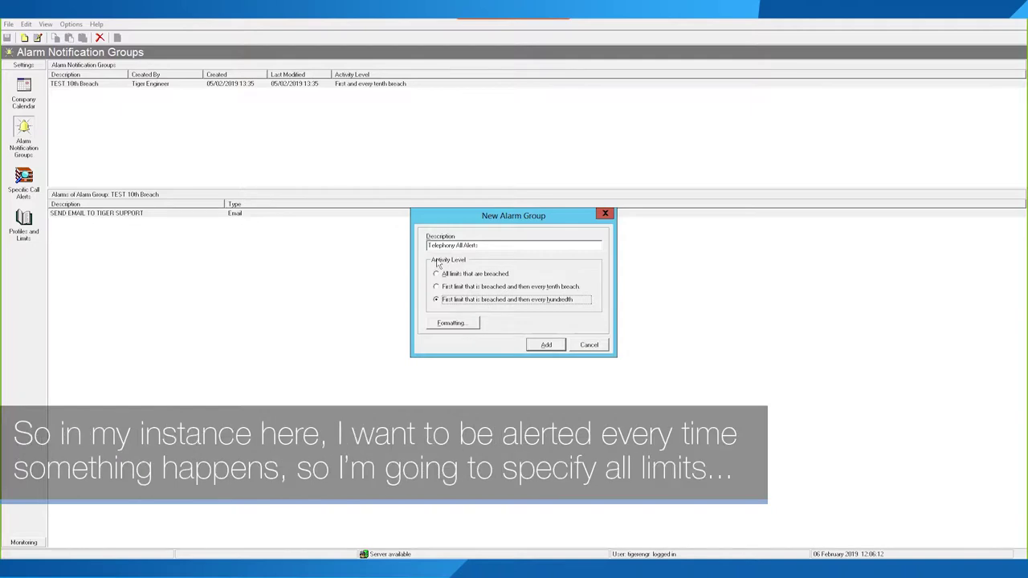
{"action": "left_click_drag", "start_coordinate": [484, 249], "coordinate": [409, 242]}
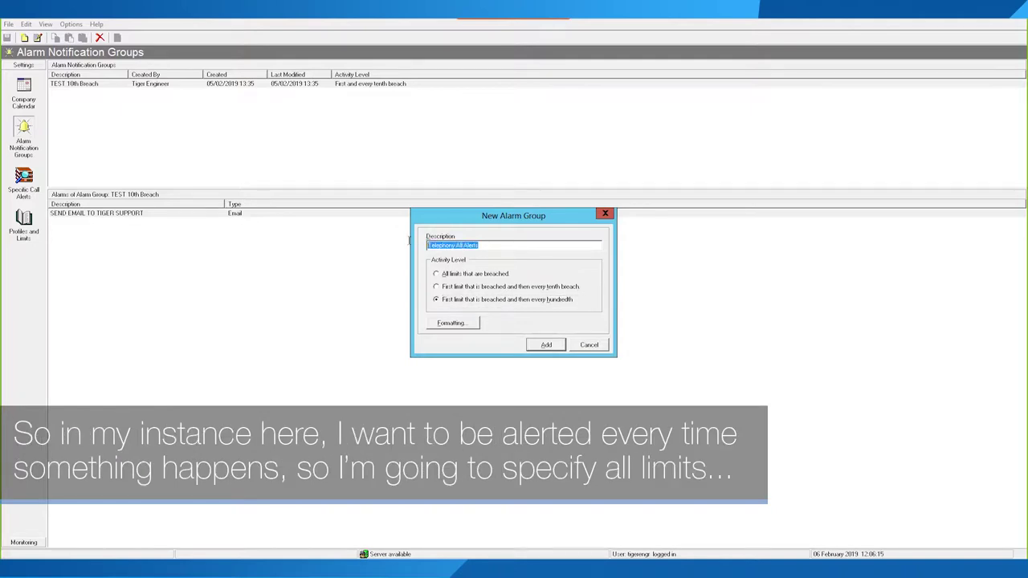
{"action": "left_click", "coordinate": [464, 275]}
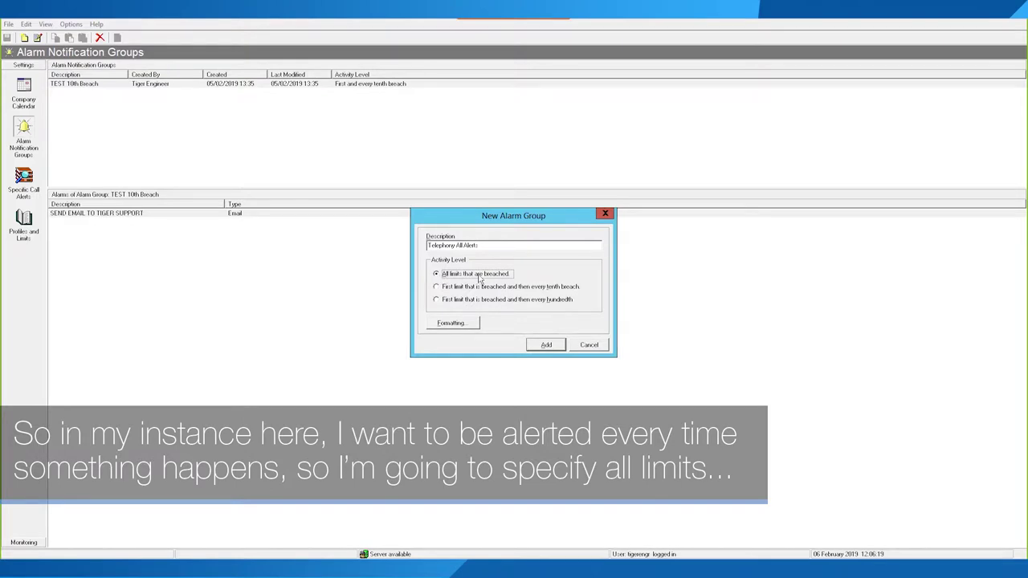
{"action": "left_click", "coordinate": [462, 287]}
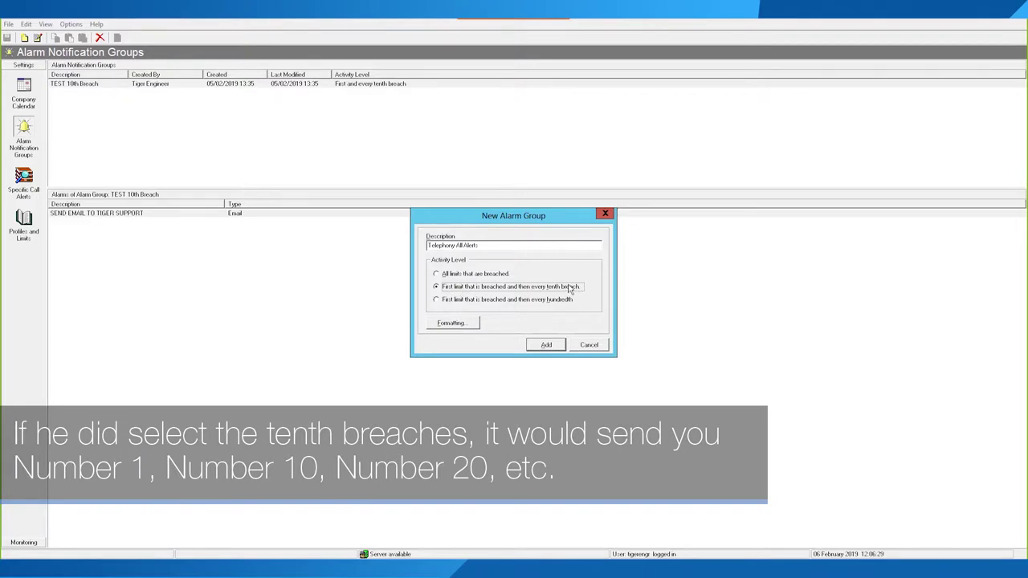
{"action": "left_click", "coordinate": [475, 274]}
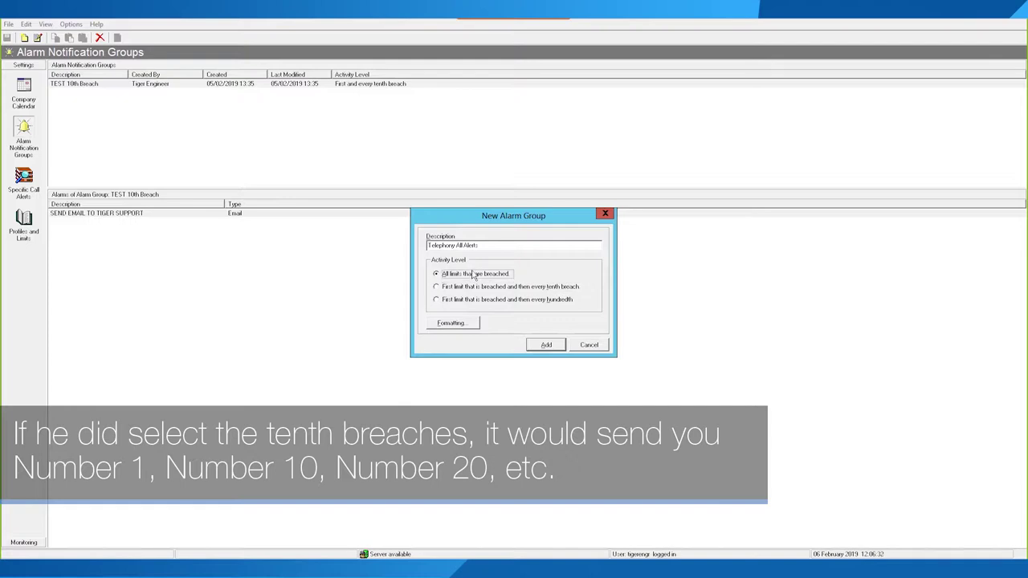
Step: Append ': <Time of Breach>' to the Specific Call Alert e-mail subject
{"action": "left_click", "coordinate": [461, 324]}
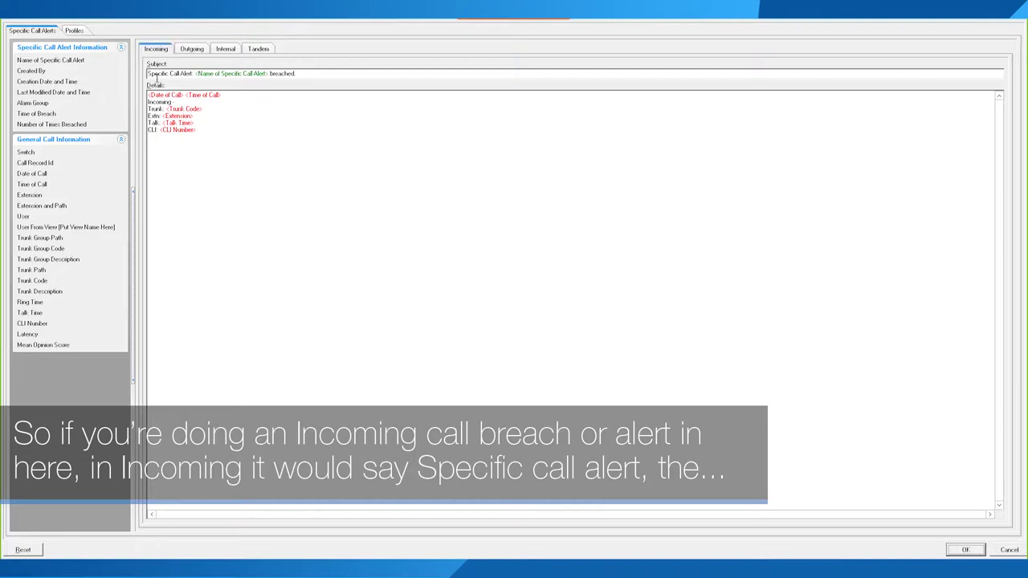
{"action": "left_click_drag", "start_coordinate": [150, 73], "coordinate": [270, 74]}
{"action": "left_click", "coordinate": [283, 75]}
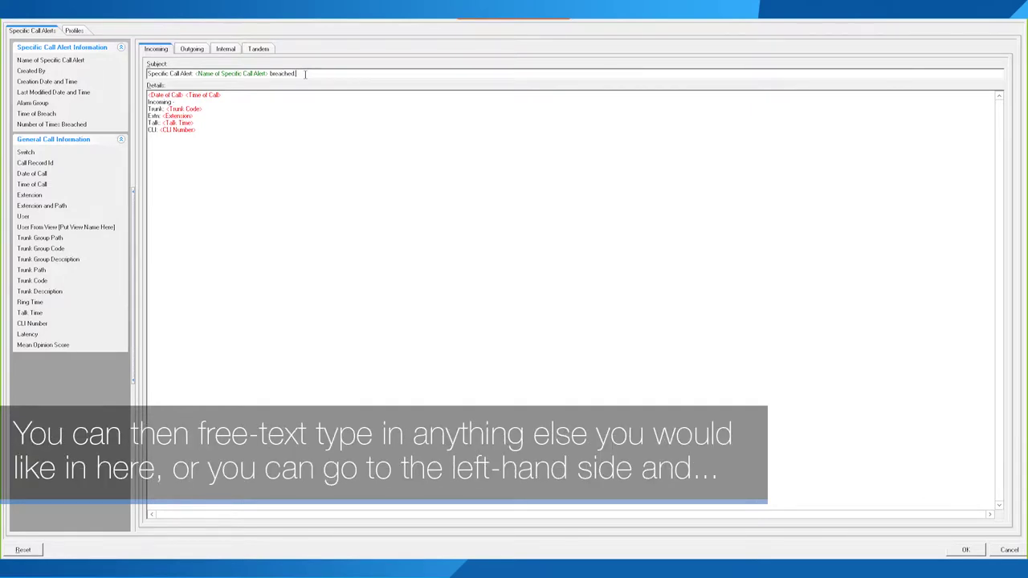
{"action": "type", "text": ":"}
{"action": "double_click", "coordinate": [36, 113]}
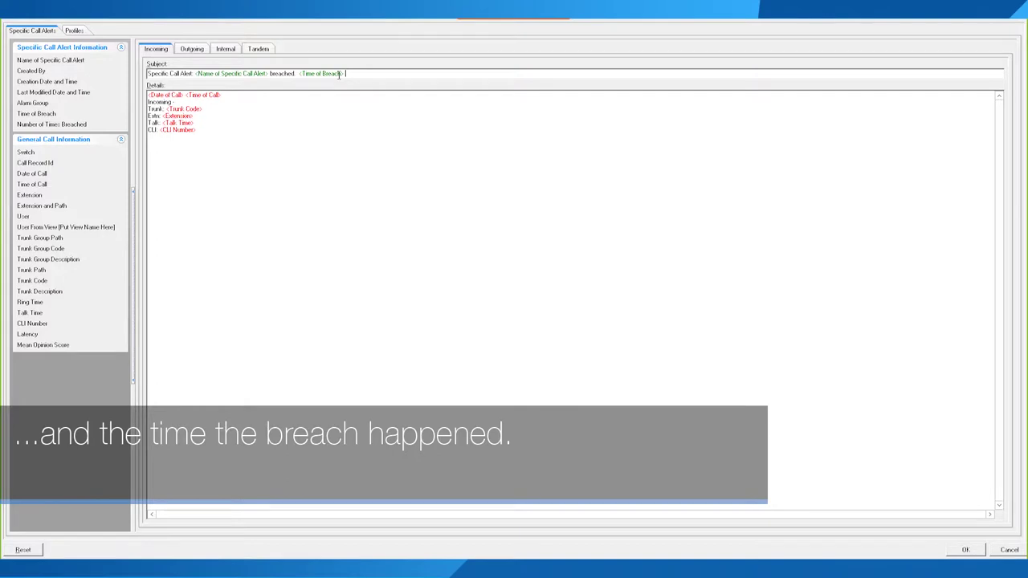
Step: Add 'MOS: <Mean Opinion Score>' and 'This was the caller <User>' lines to the details
{"action": "left_click", "coordinate": [150, 95]}
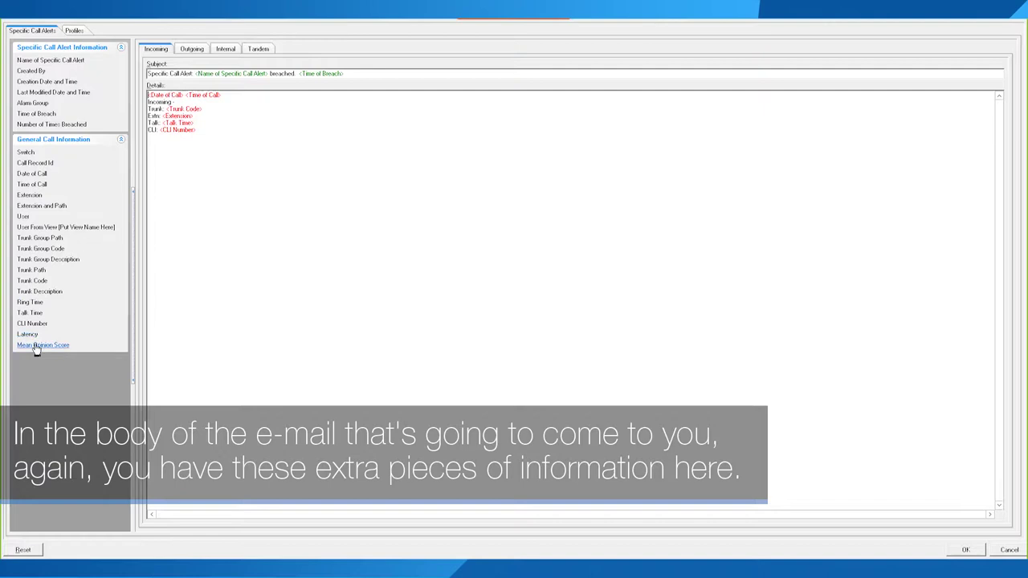
{"action": "left_click", "coordinate": [212, 135]}
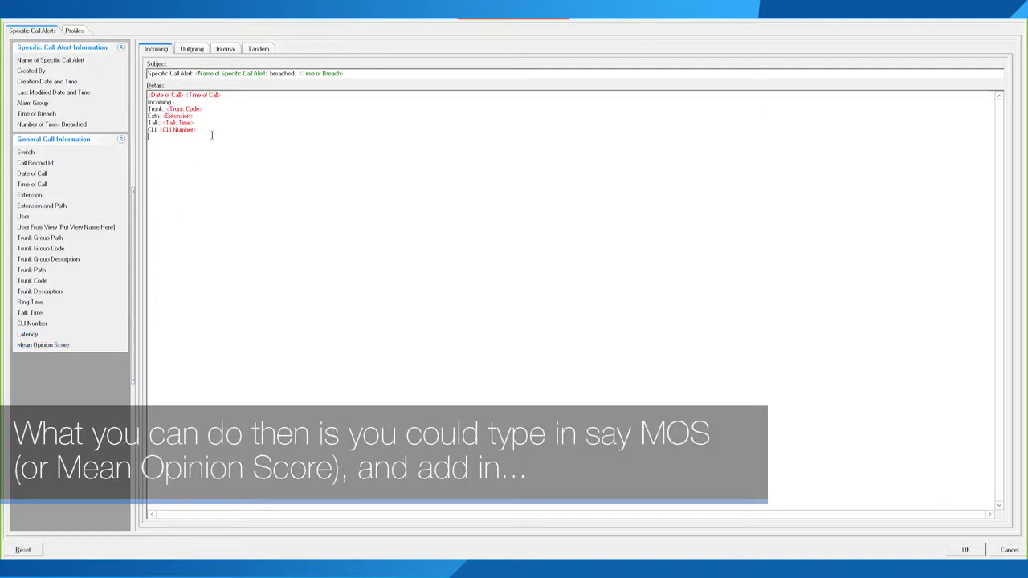
{"action": "type", "text": "MOS:"}
{"action": "left_click", "coordinate": [28, 346]}
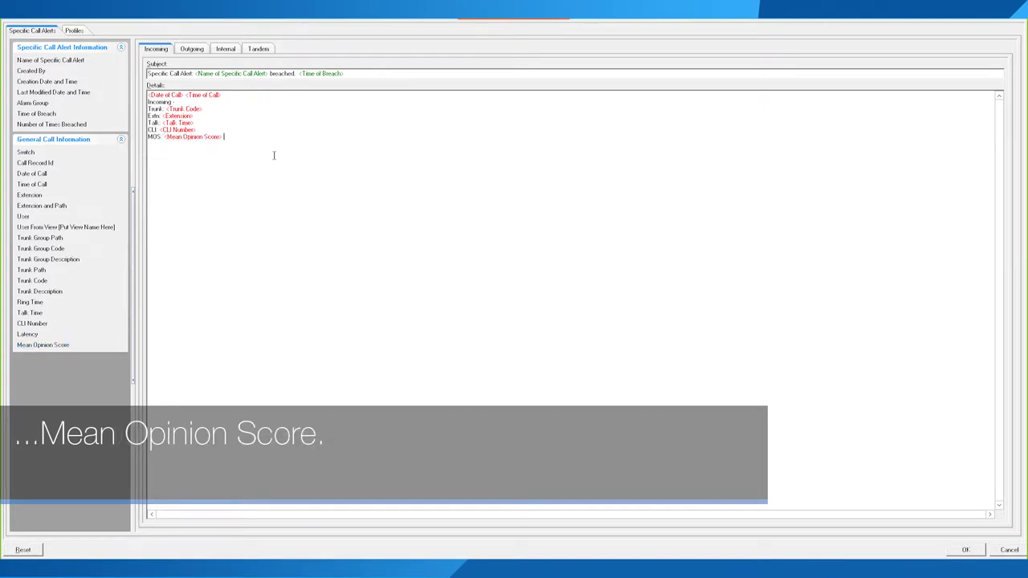
{"action": "key", "text": "Return"}
{"action": "type", "text": "This was the caller"}
{"action": "double_click", "coordinate": [24, 216]}
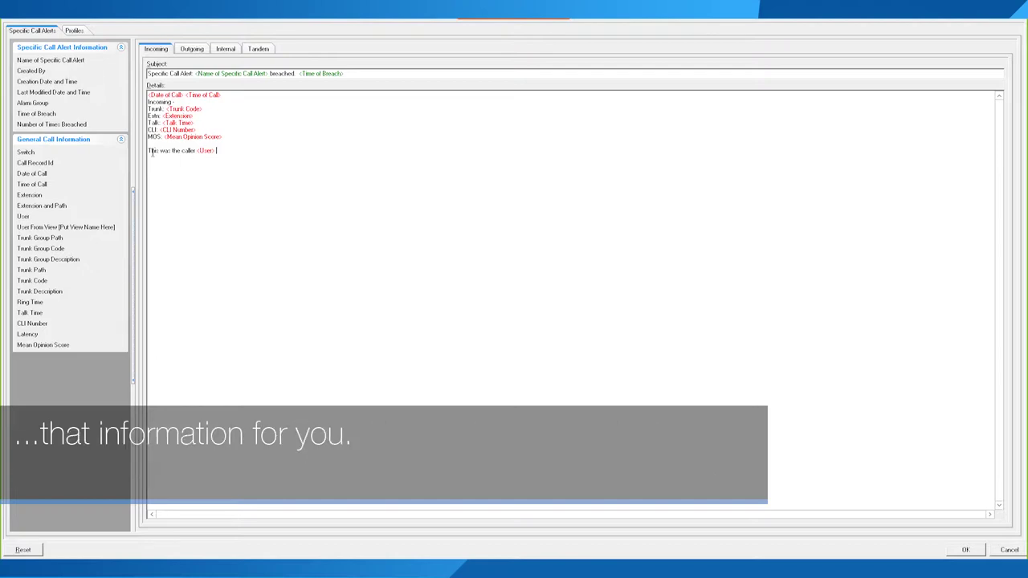
Step: Add Trunk Group Path and Trunk Group Code fields to the Outgoing call details
{"action": "left_click", "coordinate": [189, 50]}
{"action": "left_click", "coordinate": [226, 50]}
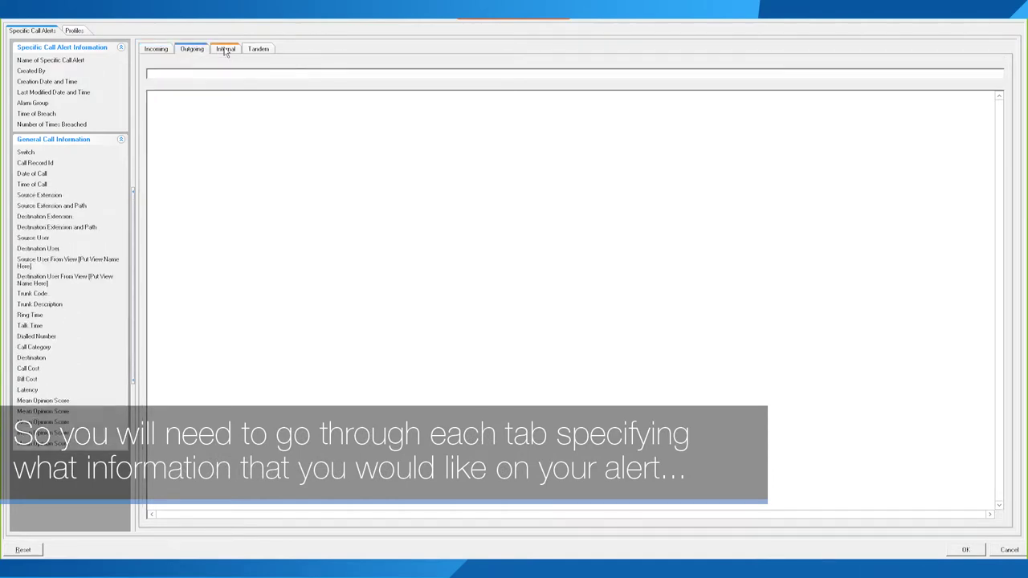
{"action": "left_click", "coordinate": [260, 51]}
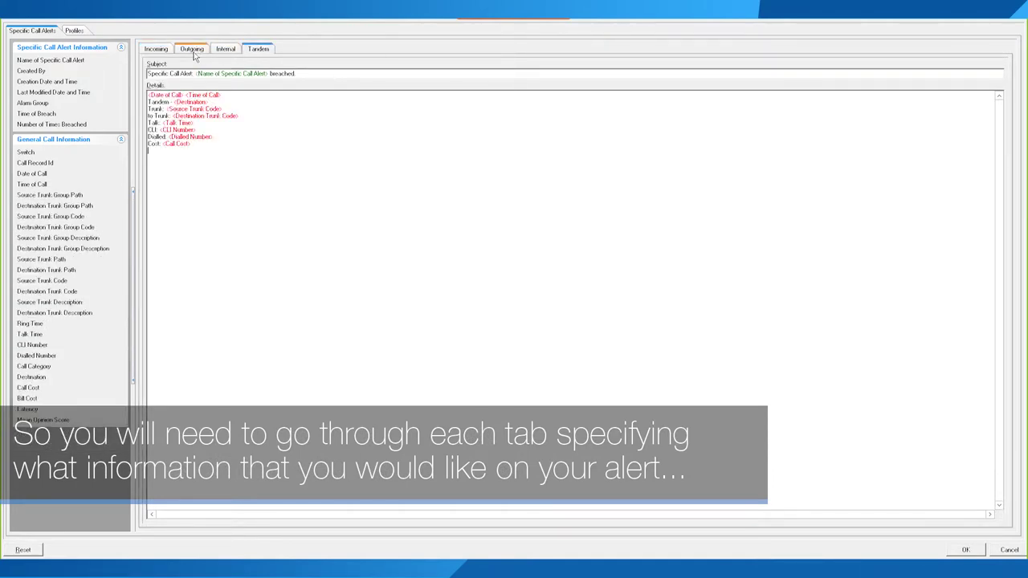
{"action": "left_click", "coordinate": [192, 53]}
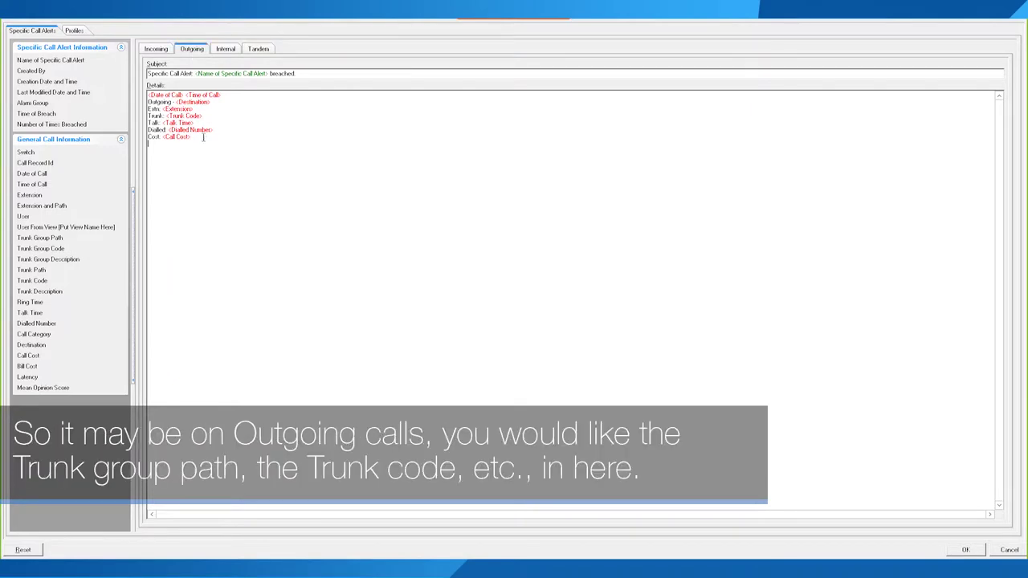
{"action": "left_click", "coordinate": [48, 240]}
{"action": "left_click", "coordinate": [53, 249]}
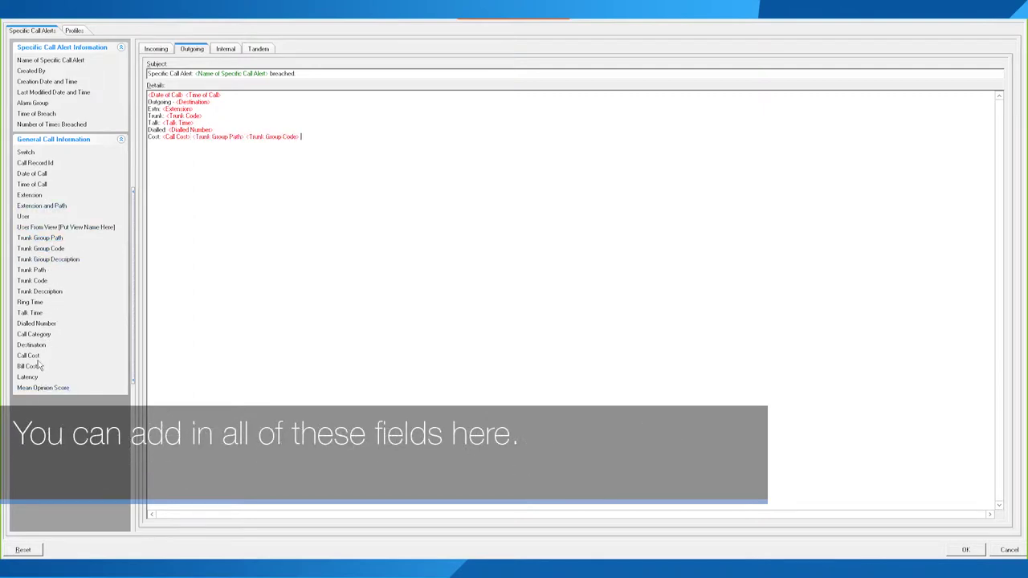
Step: Review the profile alert templates, then confirm the message formatting changes
{"action": "left_click", "coordinate": [75, 32]}
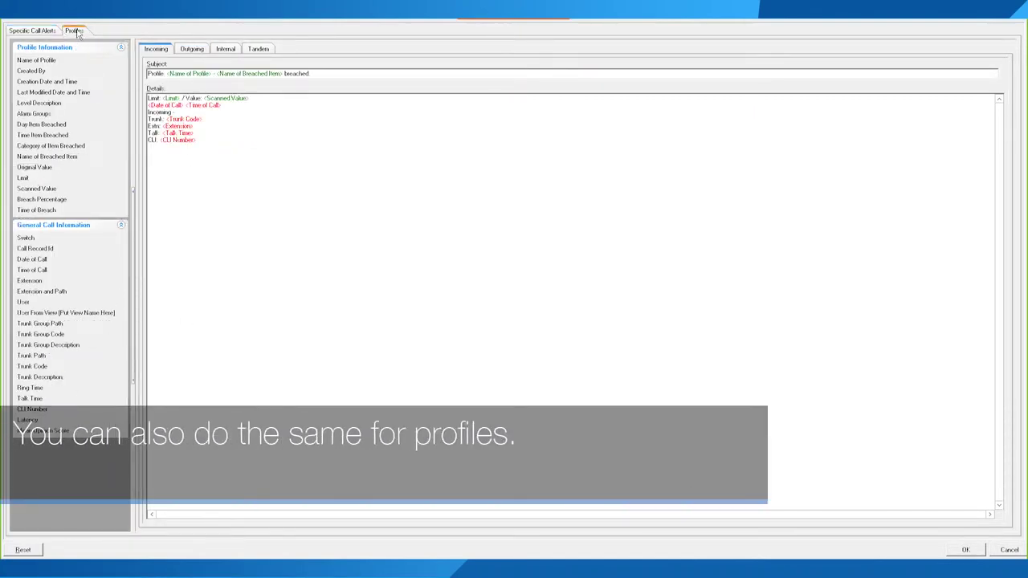
{"action": "left_click", "coordinate": [192, 51]}
{"action": "left_click", "coordinate": [226, 49]}
{"action": "left_click", "coordinate": [268, 52]}
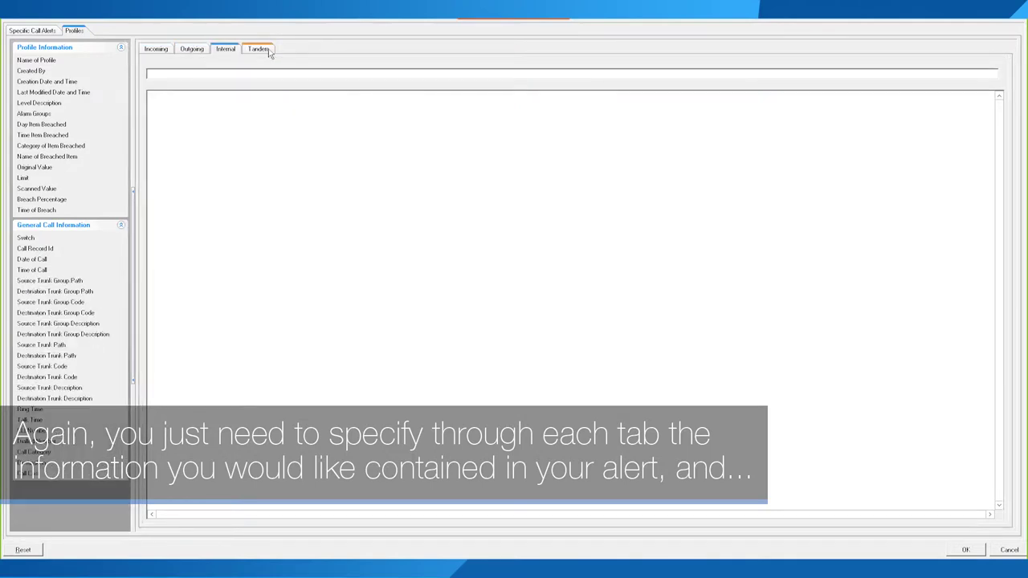
{"action": "left_click", "coordinate": [163, 53]}
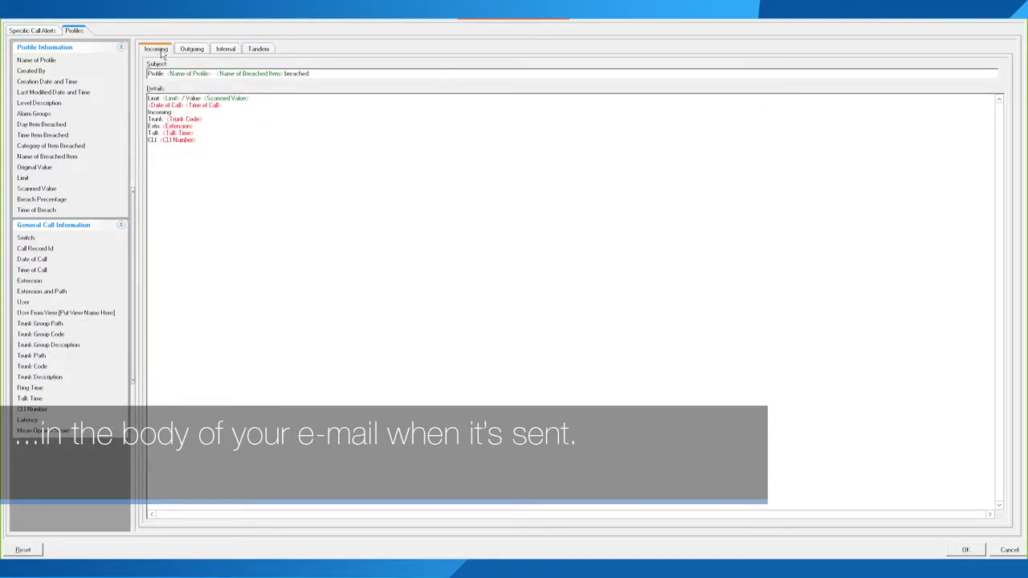
{"action": "left_click", "coordinate": [34, 32]}
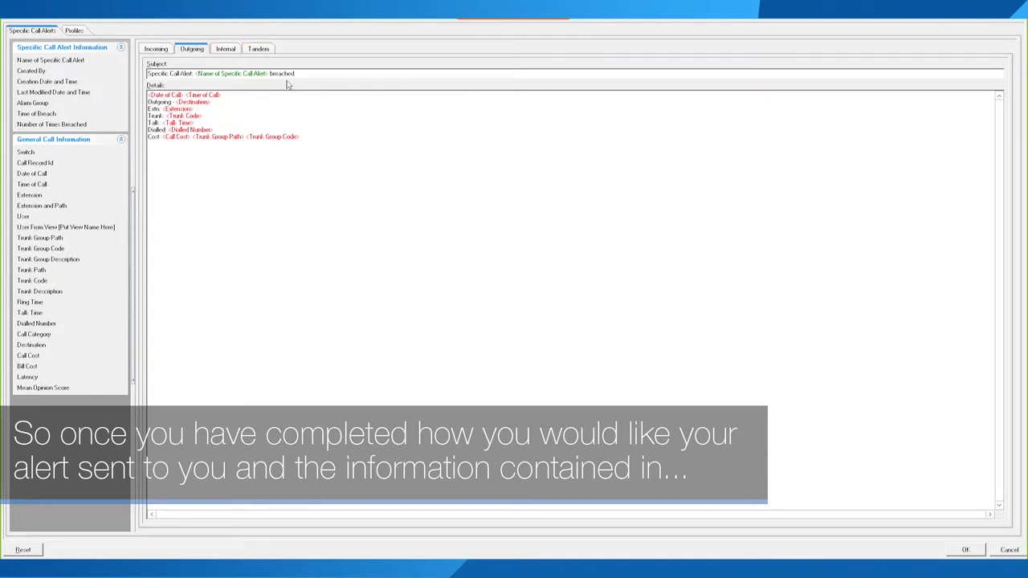
{"action": "left_click_drag", "start_coordinate": [330, 75], "coordinate": [121, 82]}
{"action": "left_click_drag", "start_coordinate": [295, 74], "coordinate": [154, 74]}
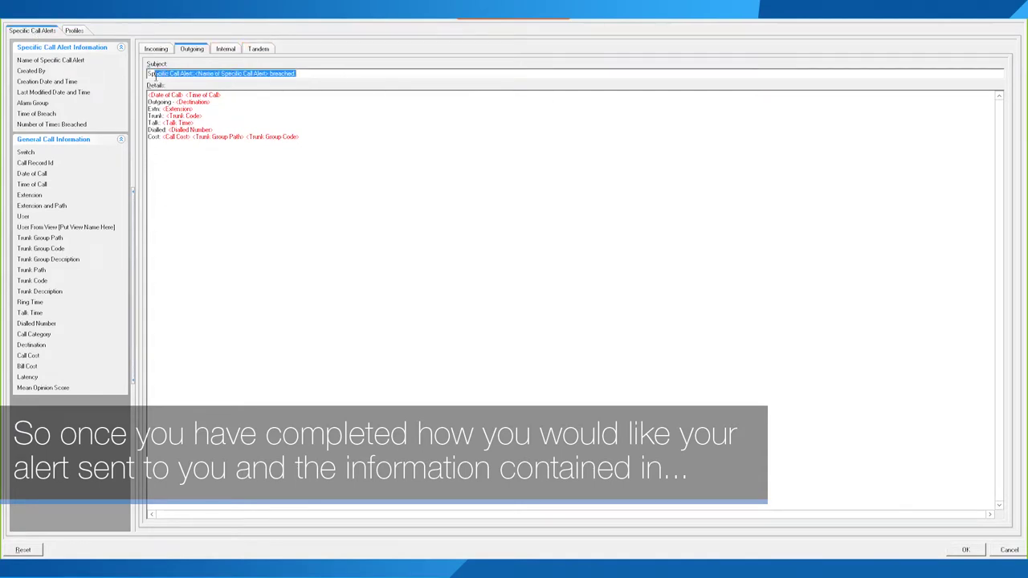
{"action": "left_click", "coordinate": [966, 550]}
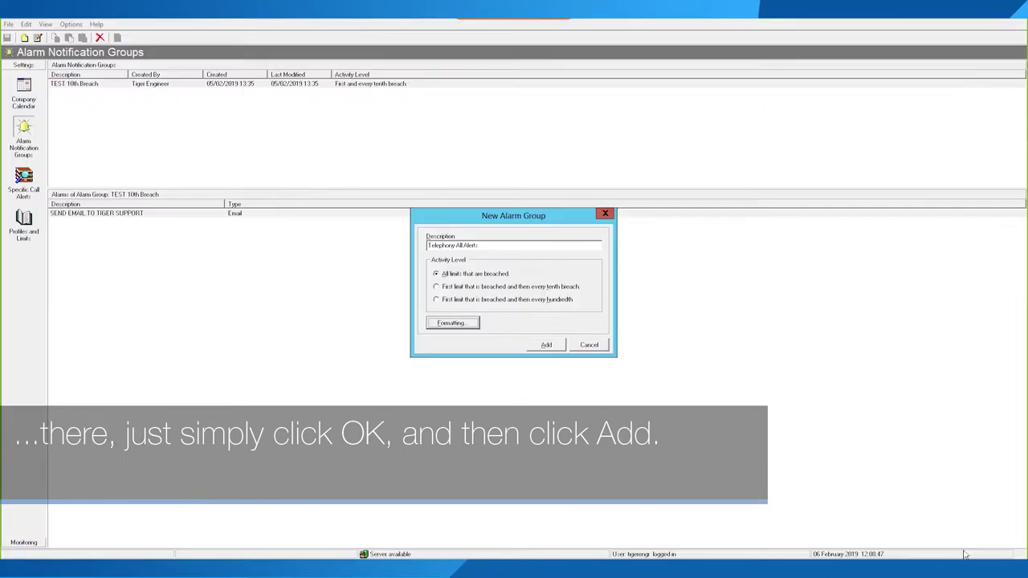
Step: Add the Telephony All Alerts group and start a new alarm, dismissing the server warning
{"action": "left_click", "coordinate": [547, 346]}
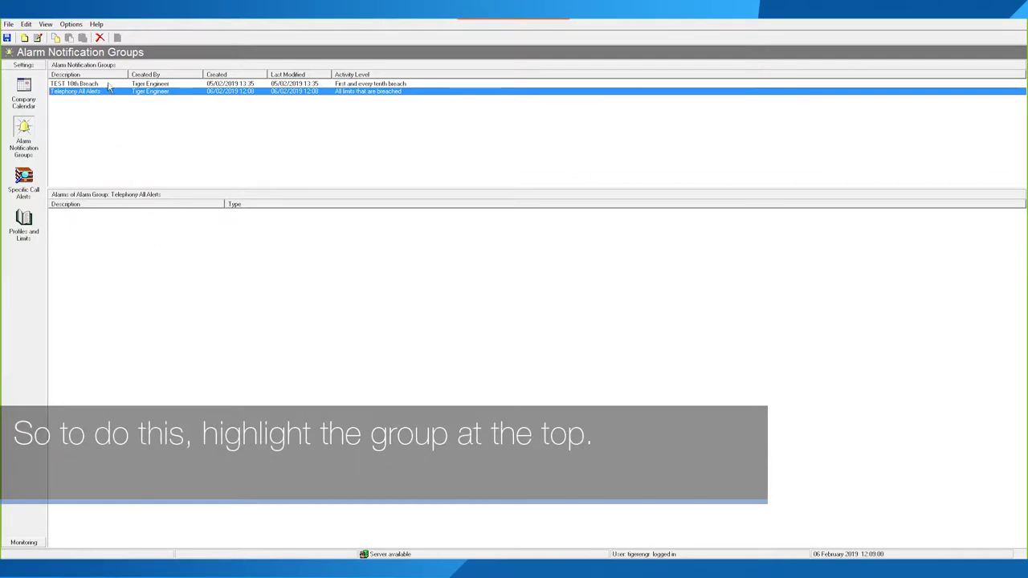
{"action": "right_click", "coordinate": [120, 261]}
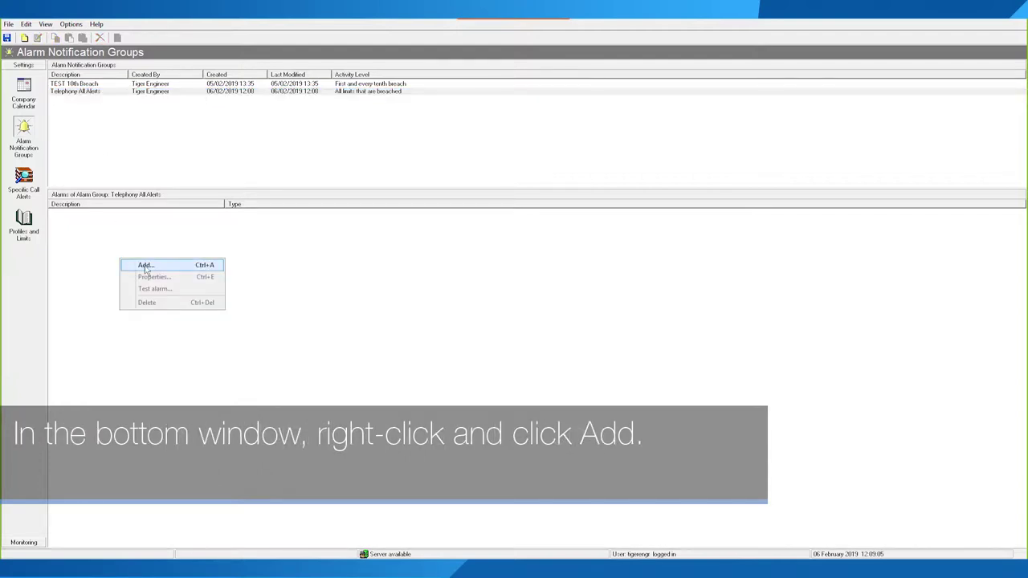
{"action": "left_click", "coordinate": [145, 266]}
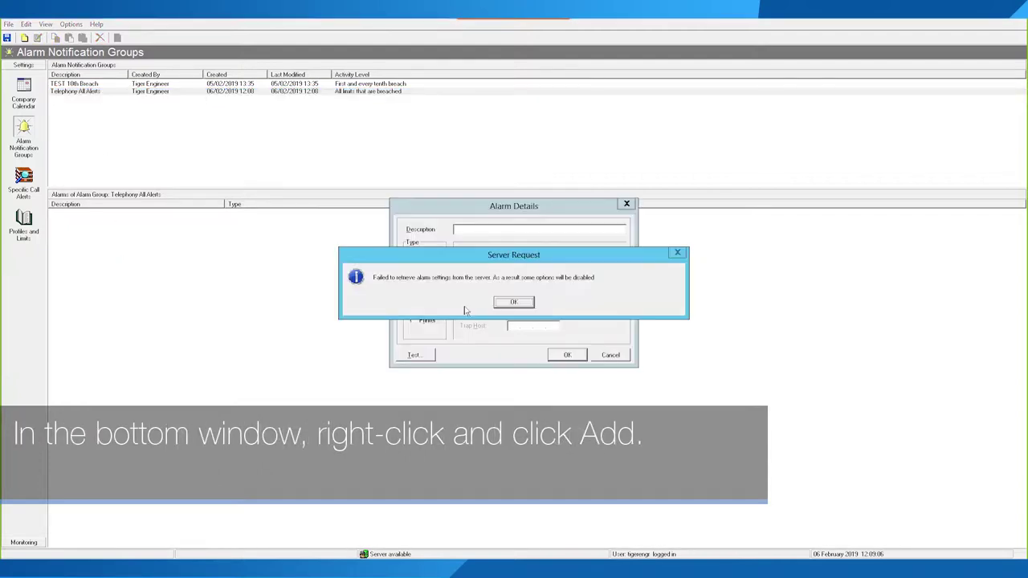
{"action": "left_click", "coordinate": [514, 302]}
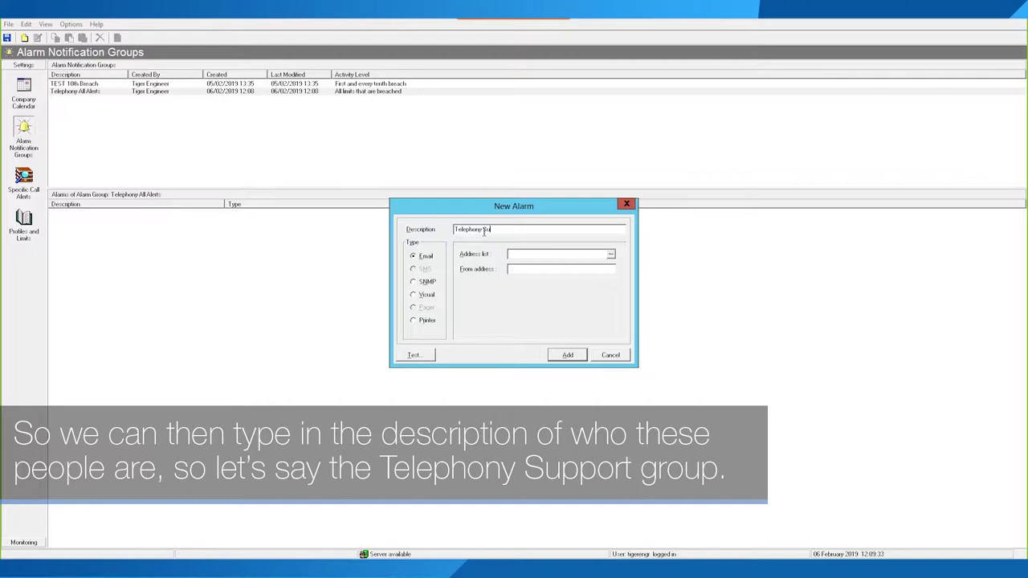
Step: Name the alarm Telephony Support and use the support e-mail address as recipient and sender
{"action": "type", "text": "port"}
{"action": "left_click", "coordinate": [574, 254]}
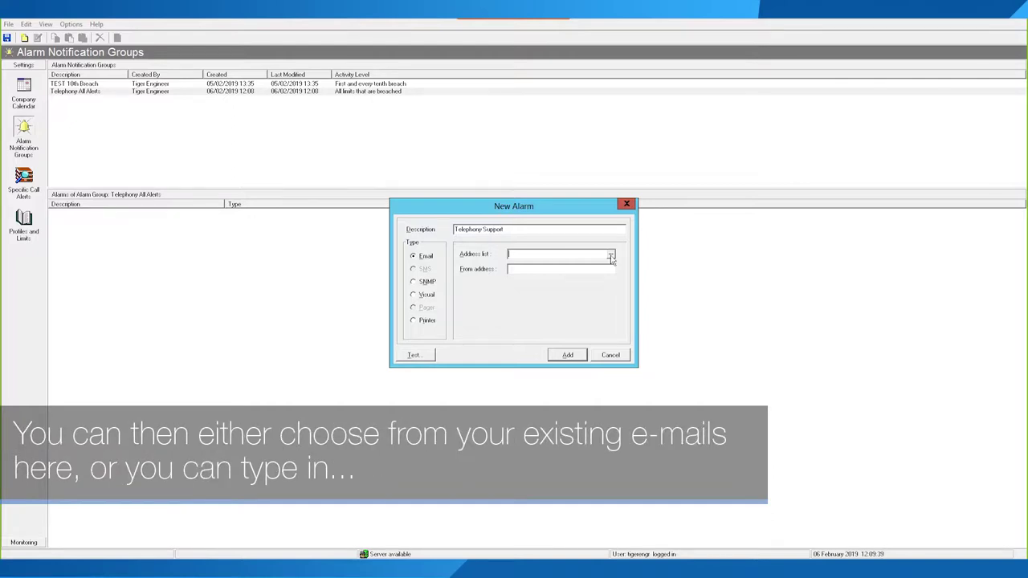
{"action": "left_click", "coordinate": [610, 255]}
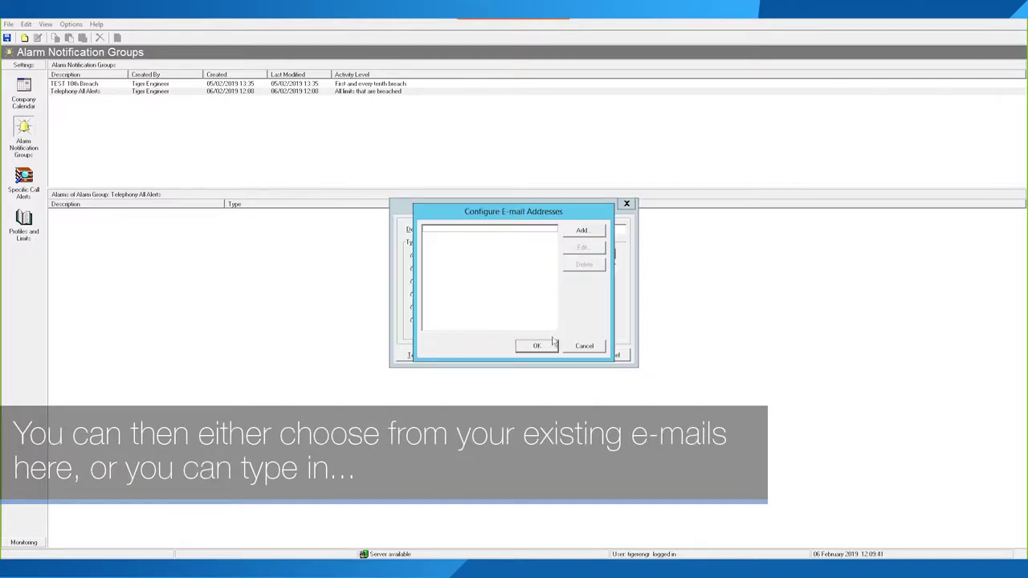
{"action": "left_click", "coordinate": [585, 347]}
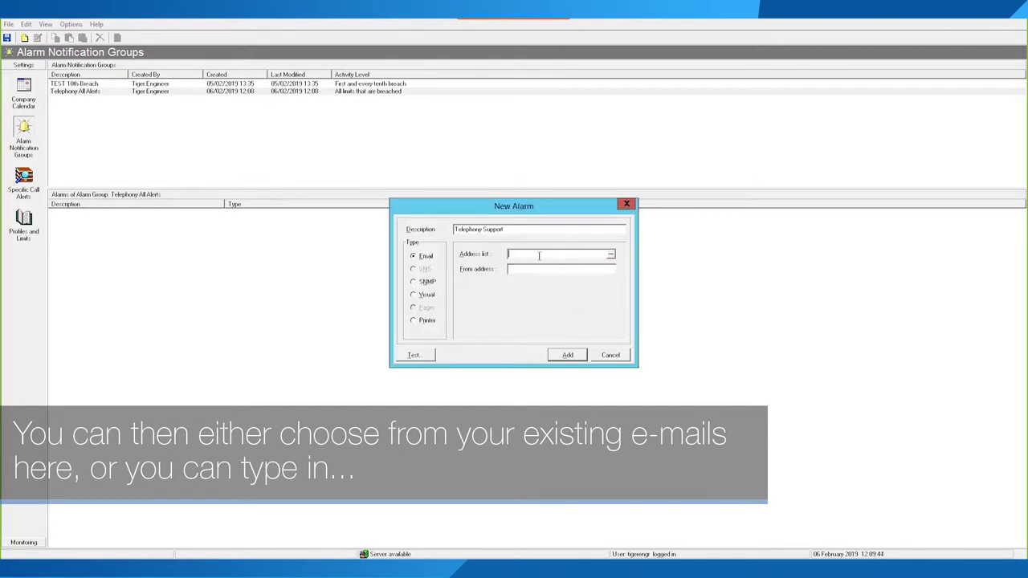
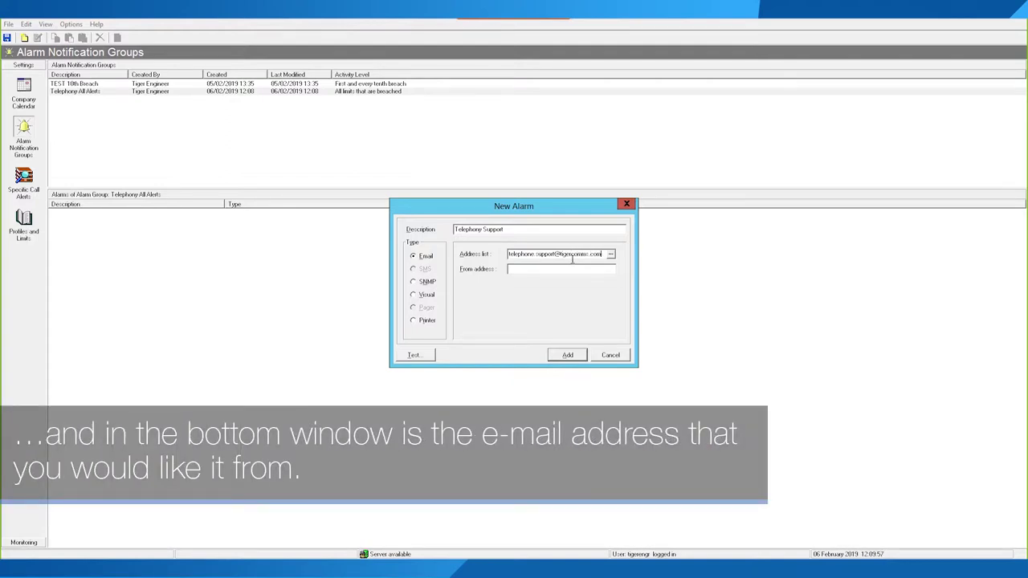
{"action": "left_click_drag", "start_coordinate": [602, 253], "coordinate": [484, 256]}
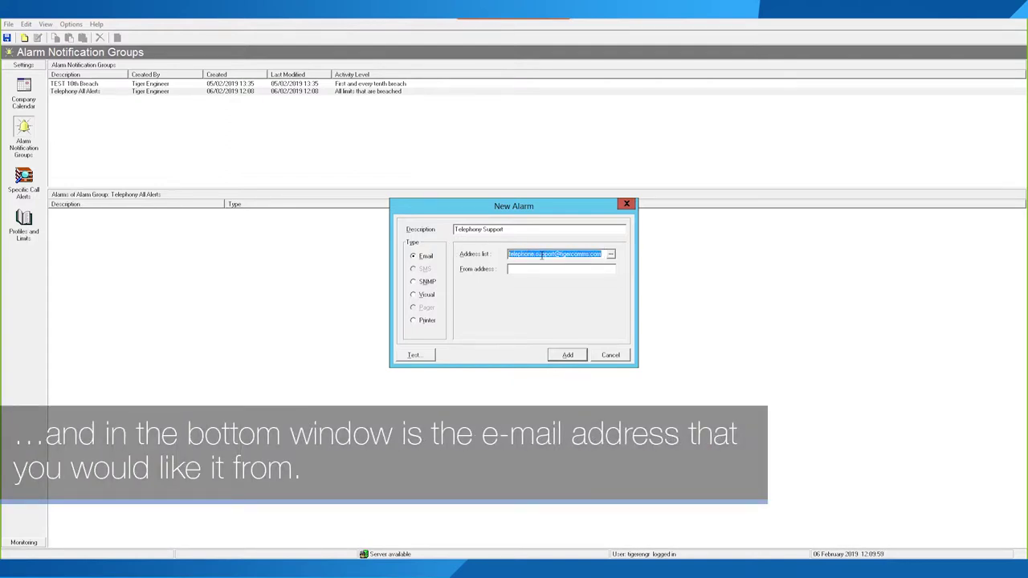
{"action": "key", "text": "ctrl+v"}
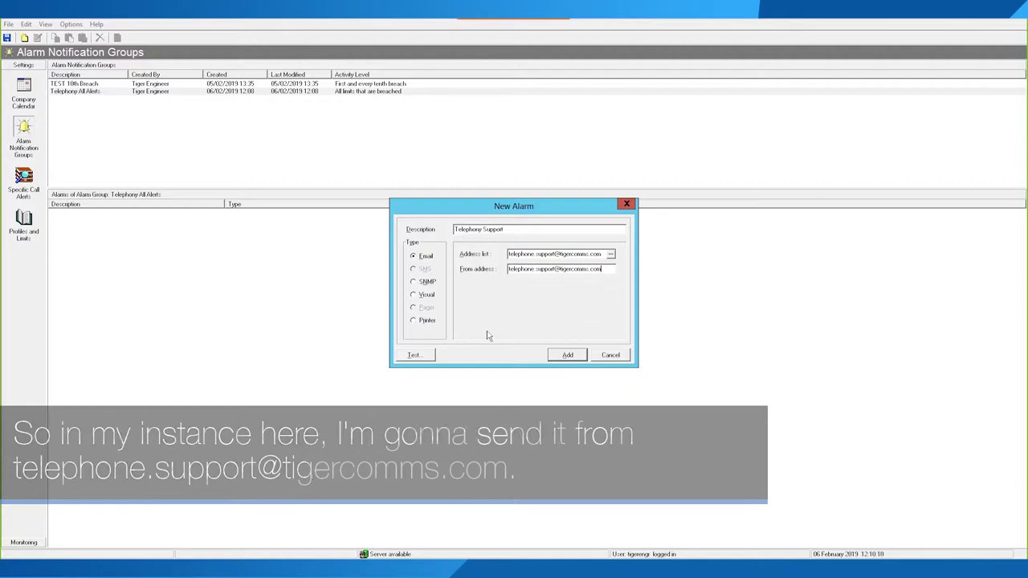
Step: Preview the SNMP, Visual and Printer types, then add it as an Email alarm
{"action": "left_click", "coordinate": [429, 283]}
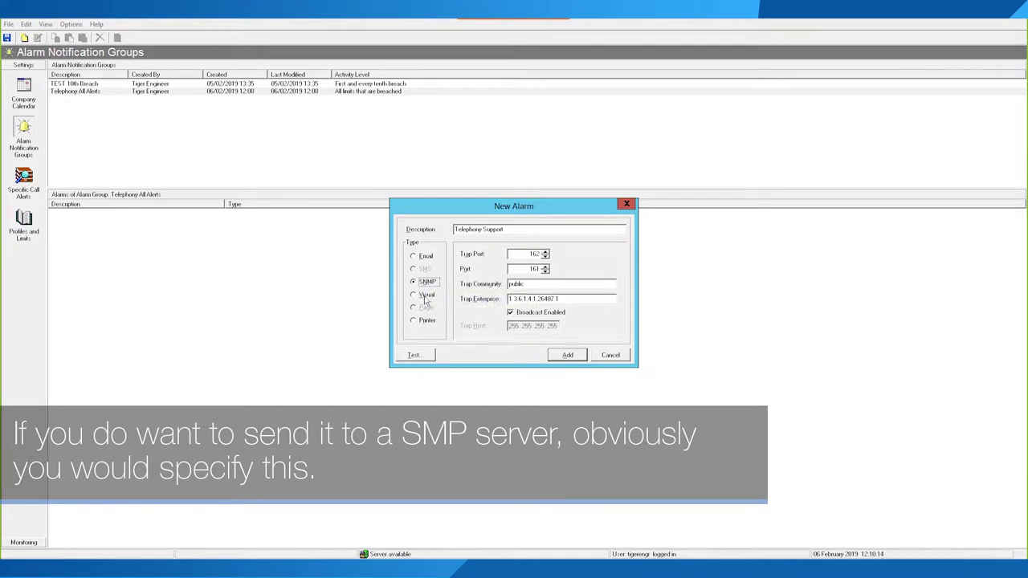
{"action": "left_click", "coordinate": [426, 296]}
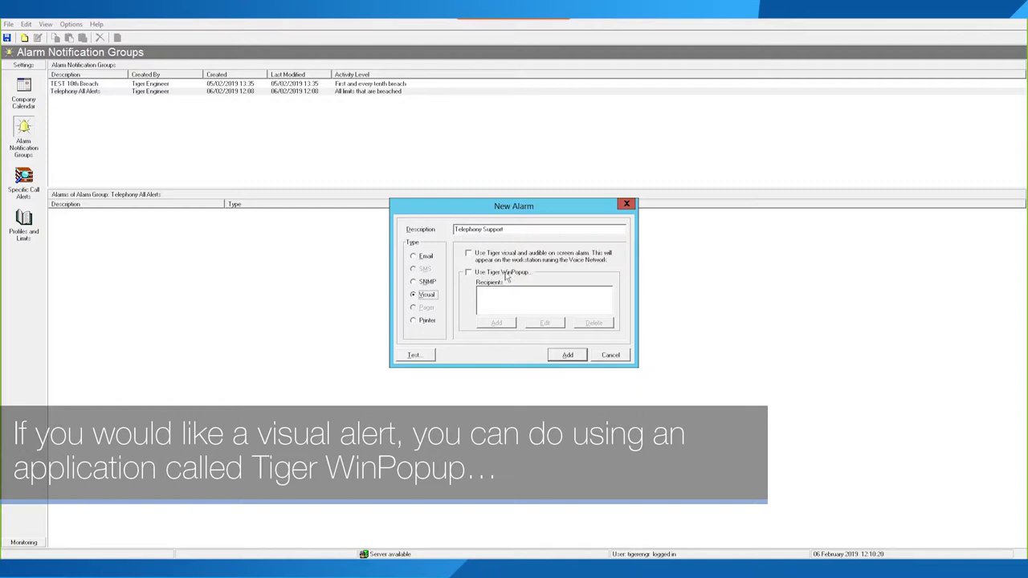
{"action": "left_click", "coordinate": [428, 321]}
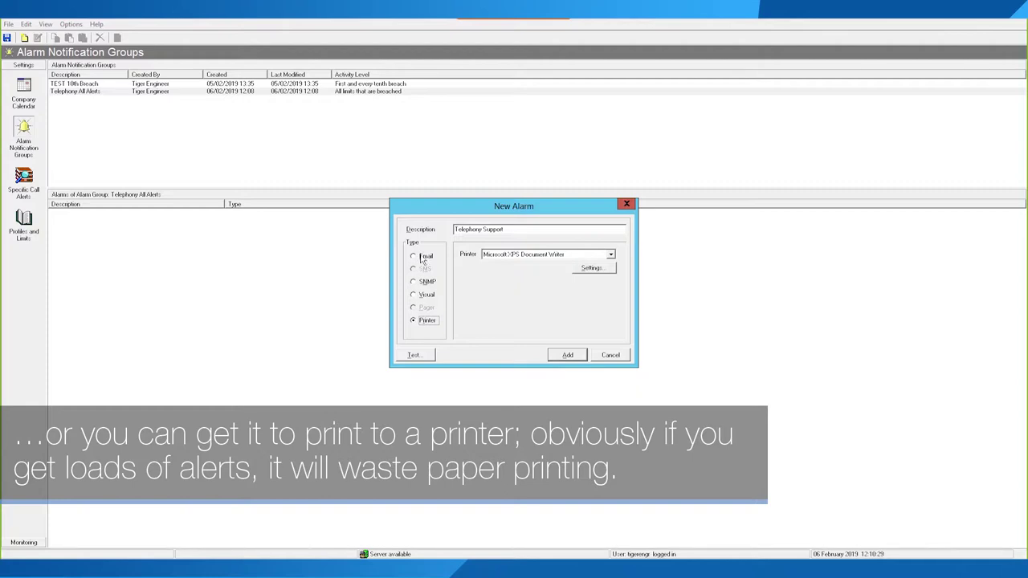
{"action": "left_click", "coordinate": [423, 257]}
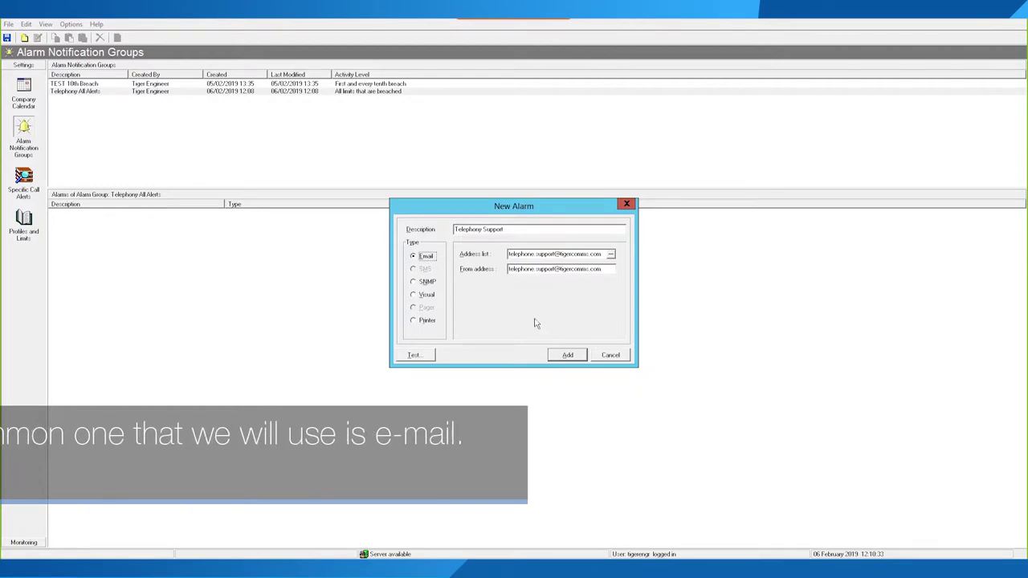
{"action": "left_click", "coordinate": [563, 355]}
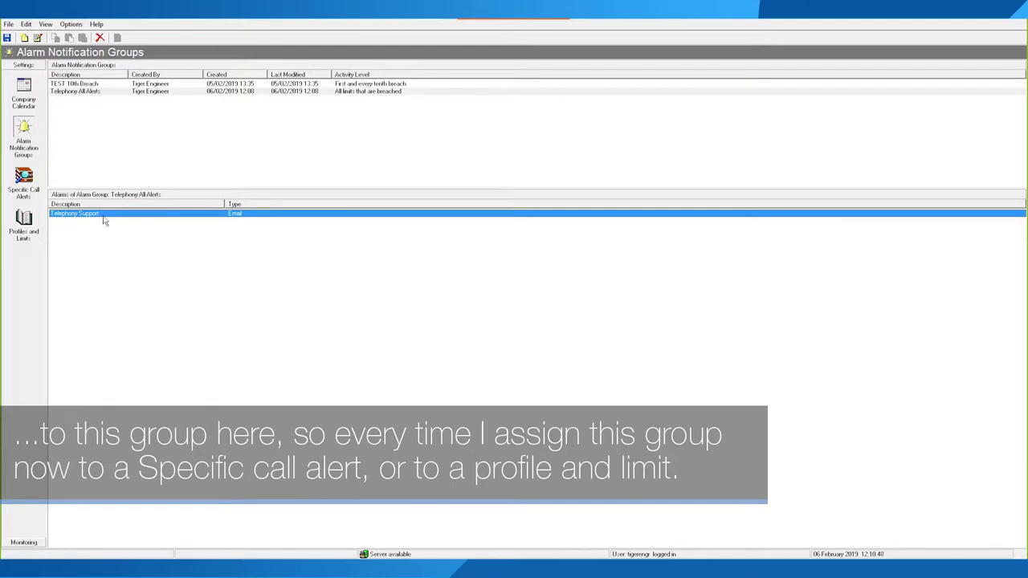
{"action": "right_click", "coordinate": [203, 226]}
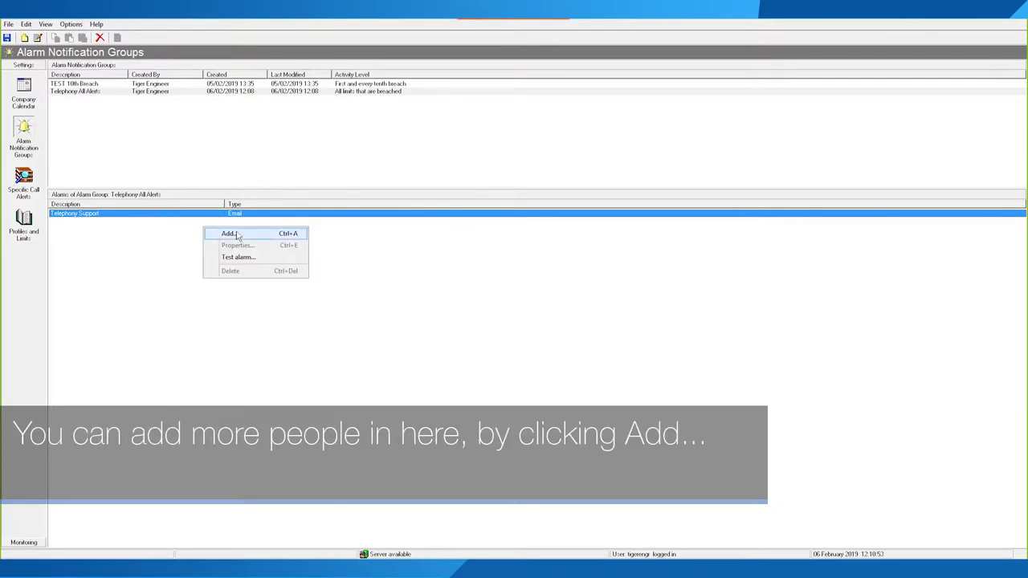
{"action": "left_click", "coordinate": [233, 234]}
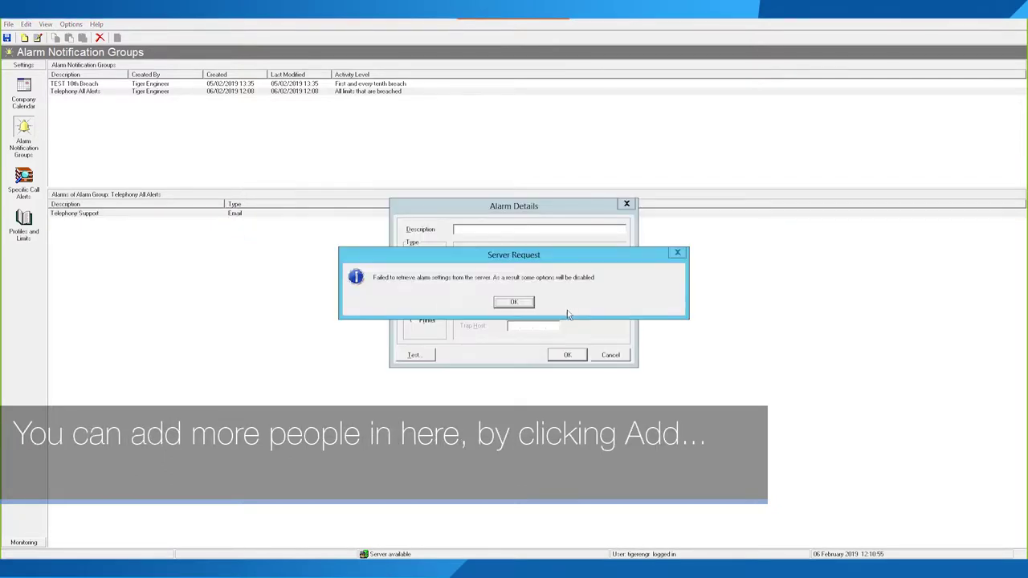
{"action": "left_click", "coordinate": [495, 304]}
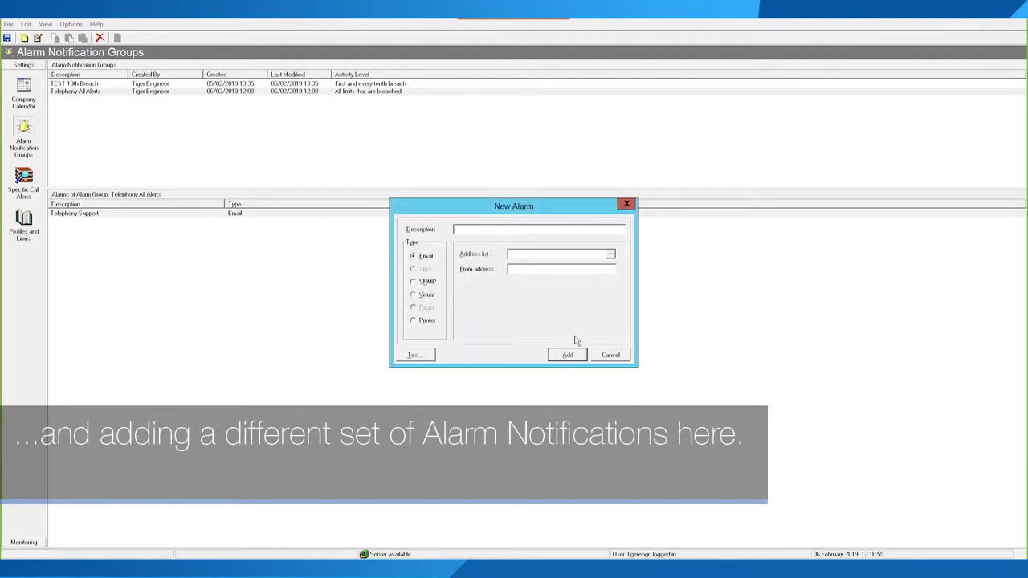
{"action": "left_click", "coordinate": [599, 360]}
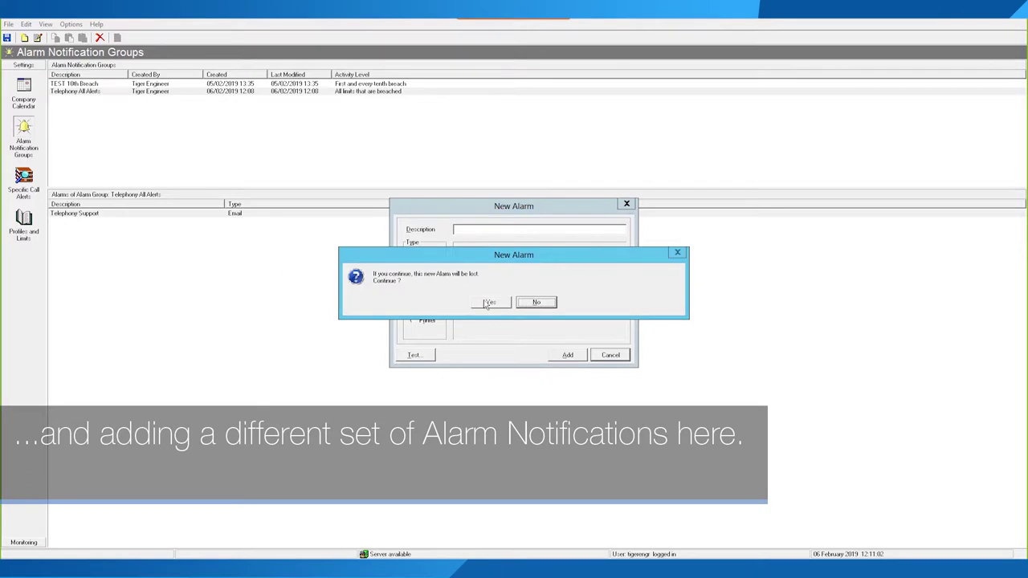
{"action": "left_click", "coordinate": [488, 303]}
{"action": "right_click", "coordinate": [112, 215]}
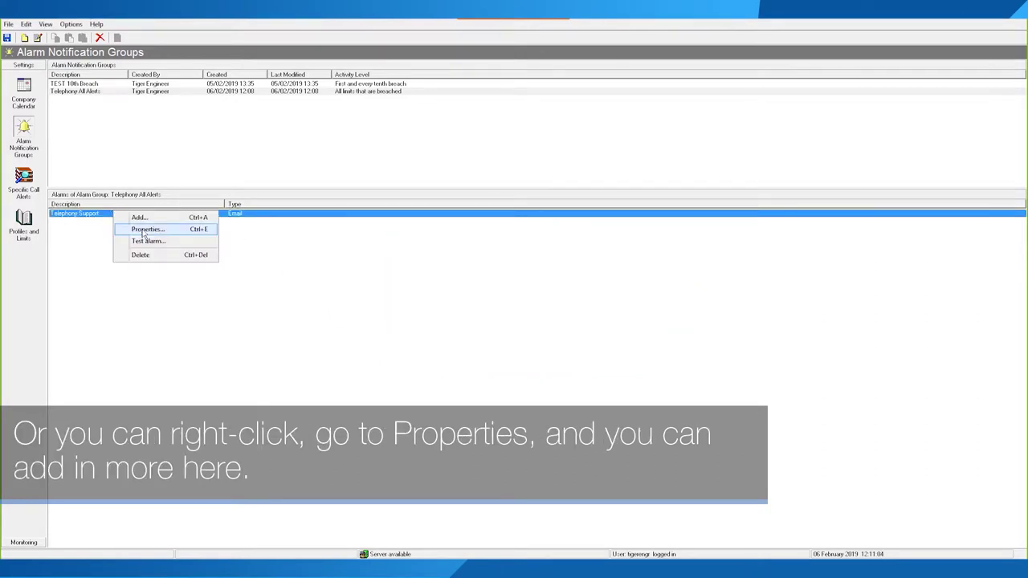
{"action": "left_click", "coordinate": [145, 230]}
{"action": "left_click", "coordinate": [522, 303]}
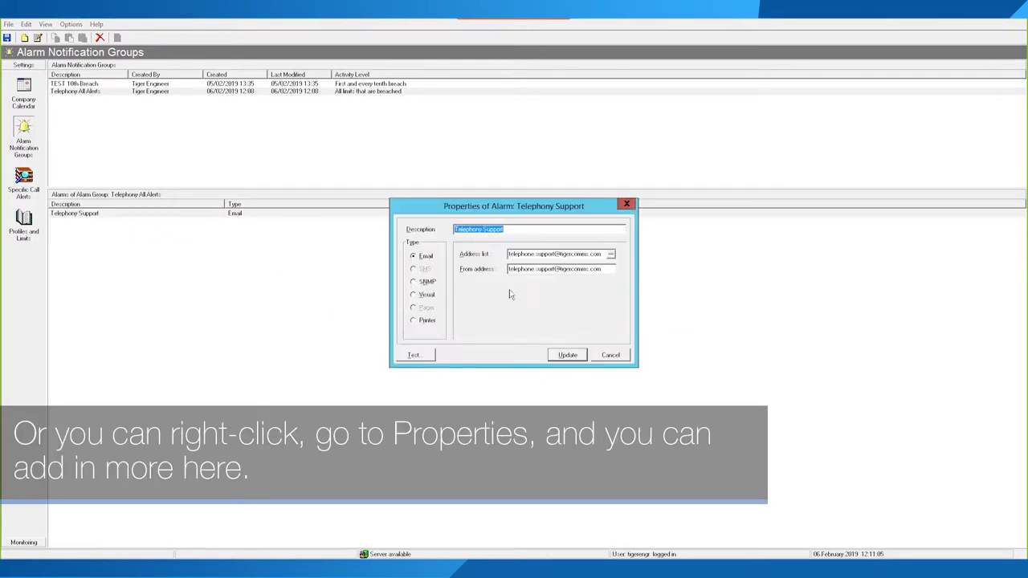
{"action": "left_click", "coordinate": [604, 254]}
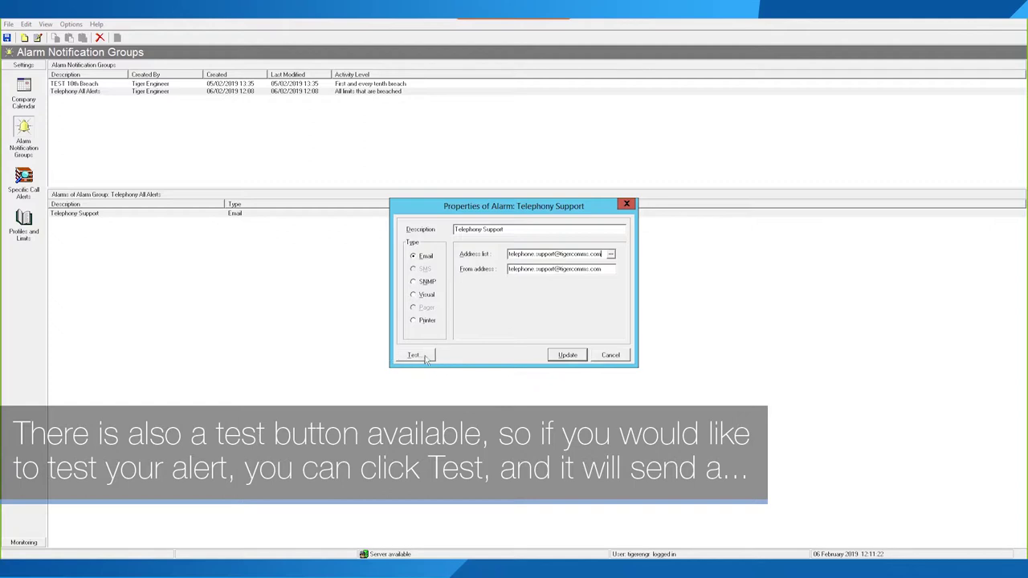
{"action": "left_click", "coordinate": [614, 360]}
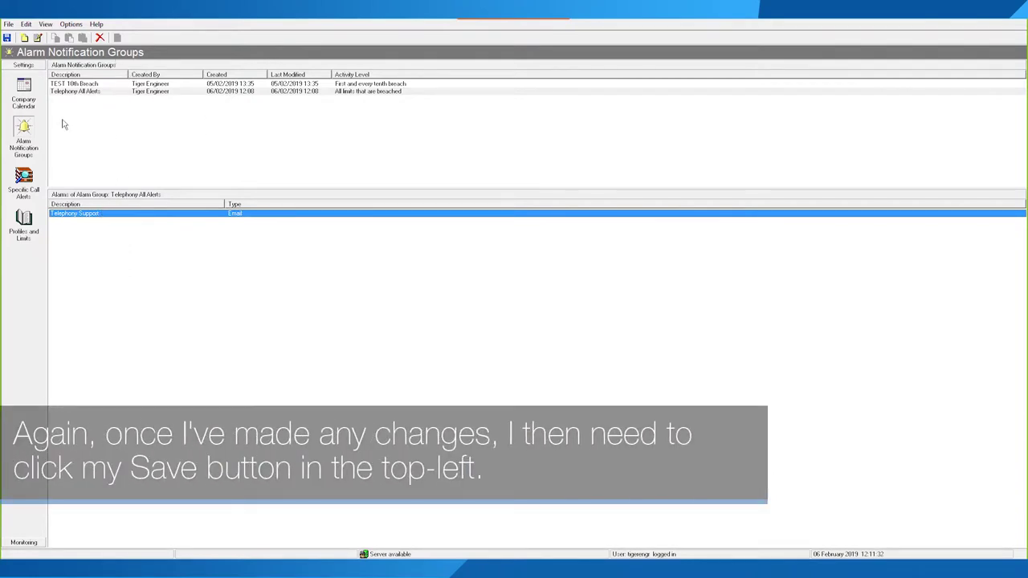
Step: Save the alarm group changes and switch to the Specific Call Alerts list
{"action": "left_click", "coordinate": [8, 24]}
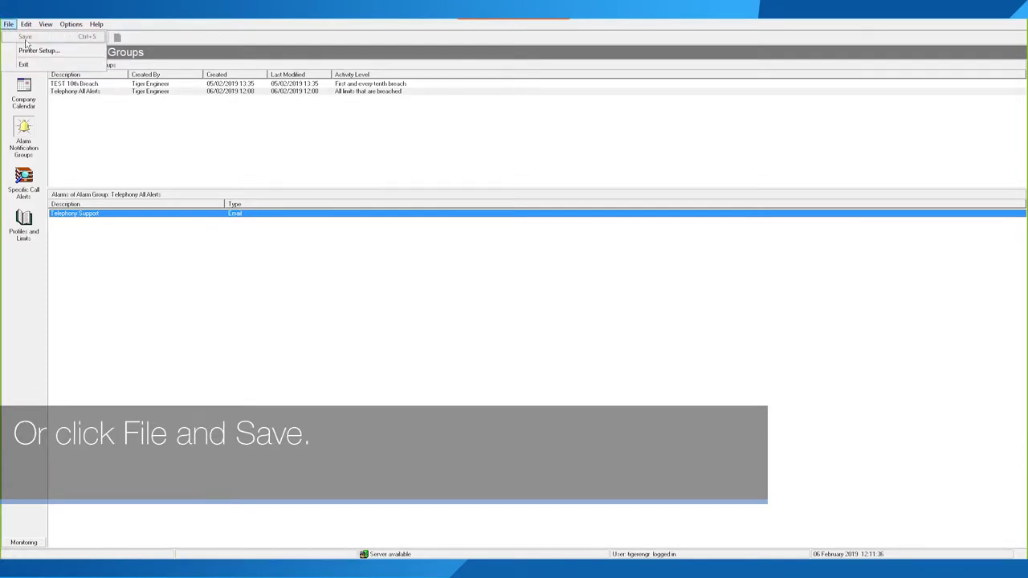
{"action": "left_click", "coordinate": [25, 40]}
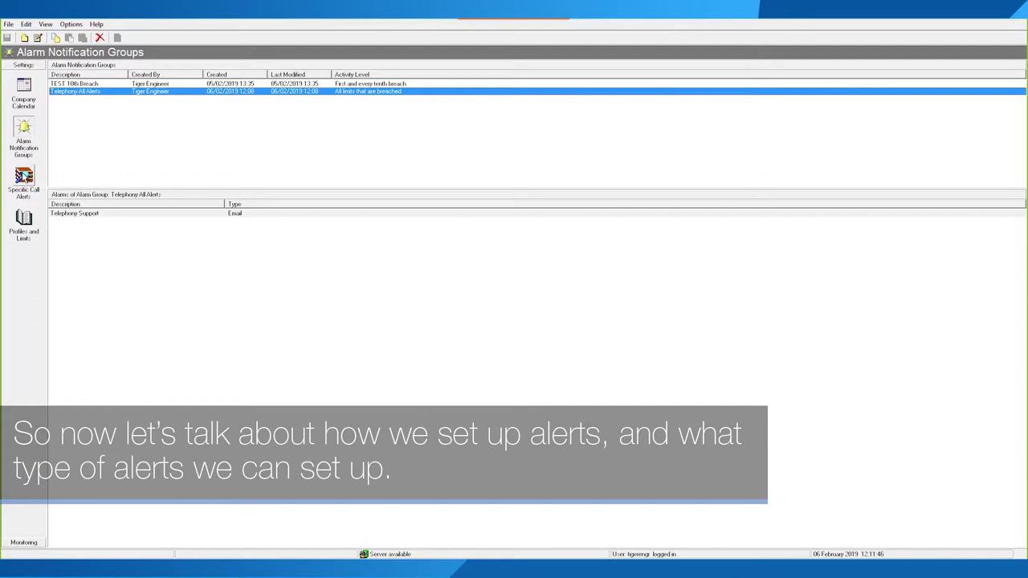
{"action": "left_click", "coordinate": [22, 175]}
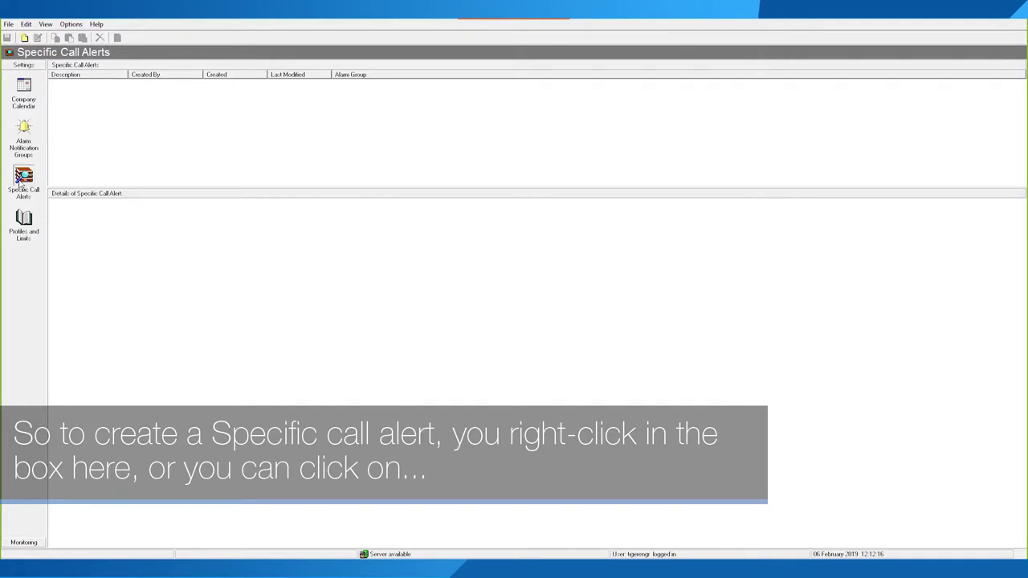
Step: Start a new specific call alert and enlarge its window
{"action": "right_click", "coordinate": [141, 119]}
{"action": "left_click", "coordinate": [73, 90]}
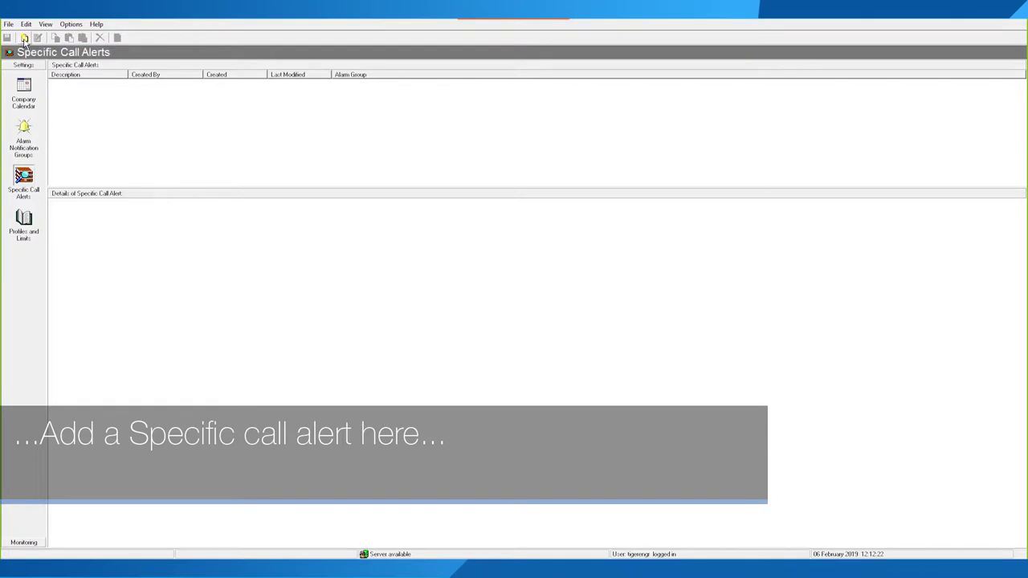
{"action": "right_click", "coordinate": [89, 94]}
{"action": "left_click", "coordinate": [103, 102]}
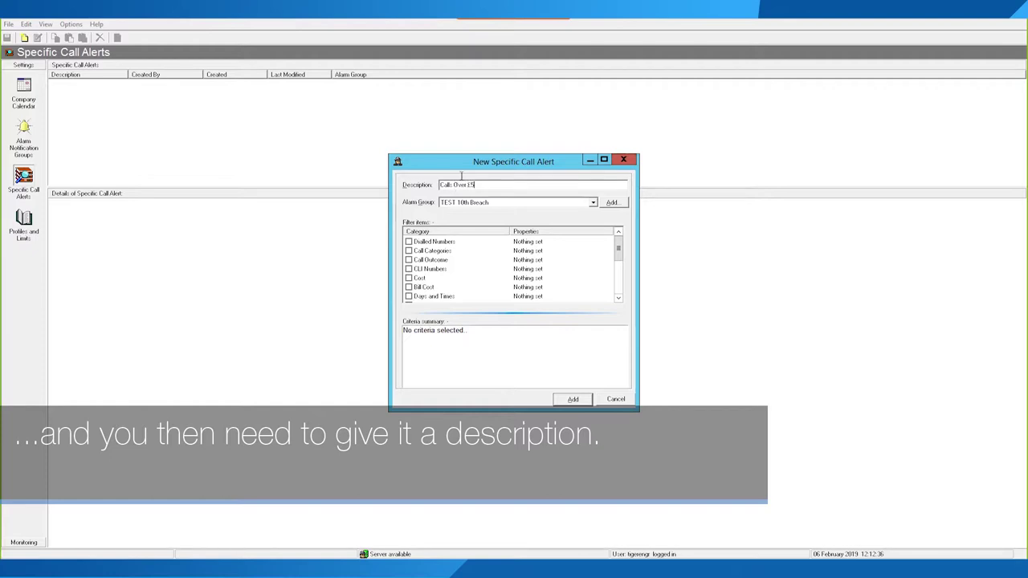
{"action": "left_click_drag", "start_coordinate": [503, 163], "coordinate": [413, 83]}
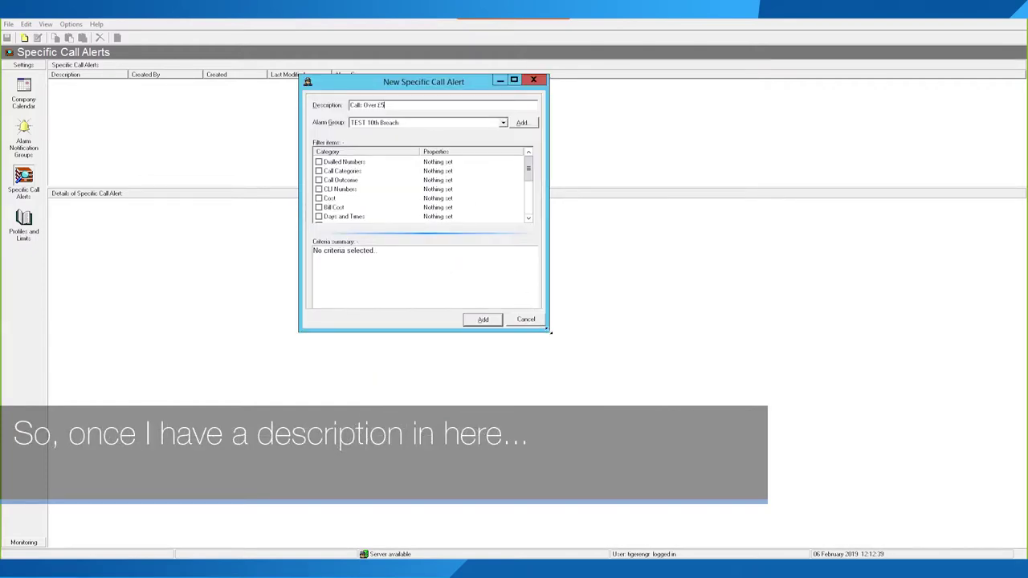
{"action": "left_click_drag", "start_coordinate": [616, 362], "coordinate": [832, 473]}
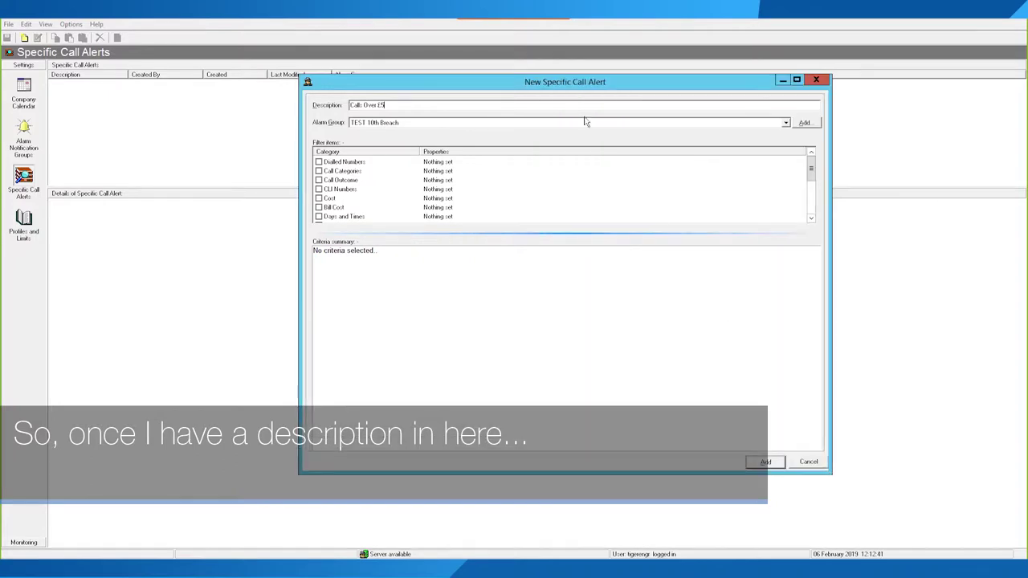
Step: Assign the alert to Telephony All Alerts and tick the Cost criterion
{"action": "left_click", "coordinate": [785, 123]}
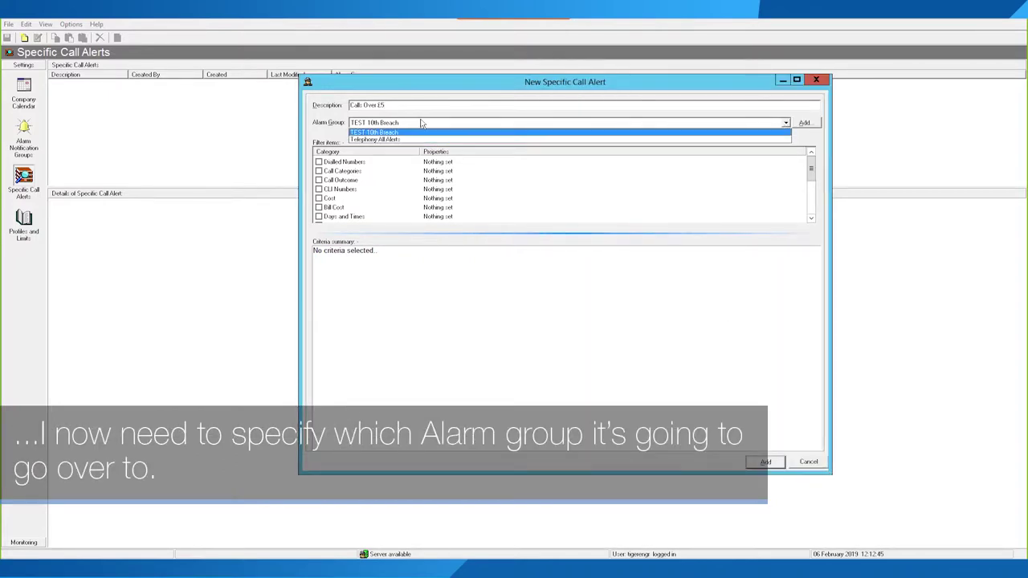
{"action": "left_click", "coordinate": [359, 141]}
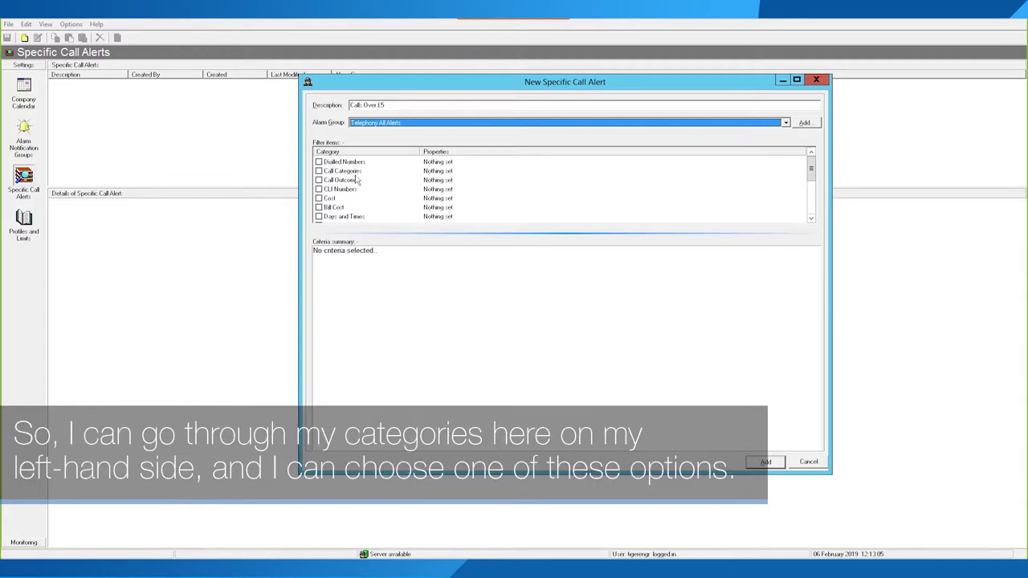
{"action": "mouse_move", "coordinate": [811, 168]}
{"action": "left_mouse_down"}
{"action": "mouse_move", "coordinate": [813, 209]}
{"action": "mouse_move", "coordinate": [803, 173]}
{"action": "left_mouse_up"}
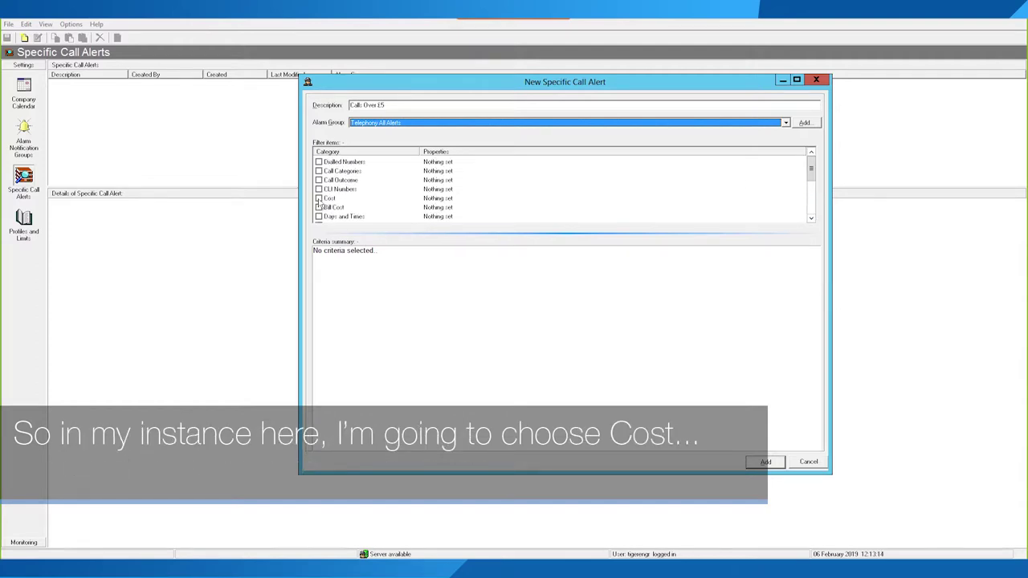
{"action": "left_click", "coordinate": [319, 198]}
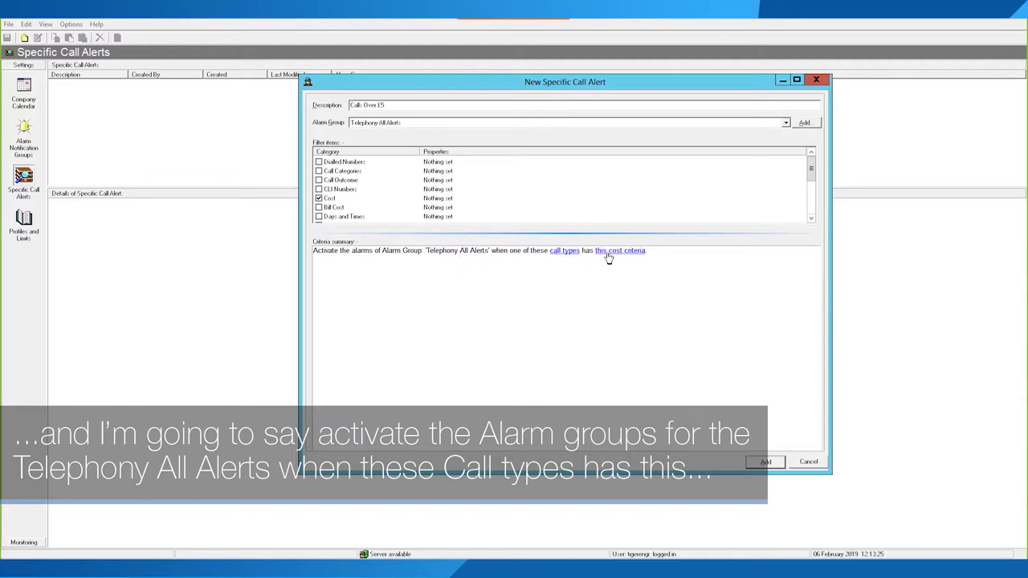
Step: Limit the Calls Over £5 alert to outgoing and tandem calls
{"action": "left_click", "coordinate": [561, 254]}
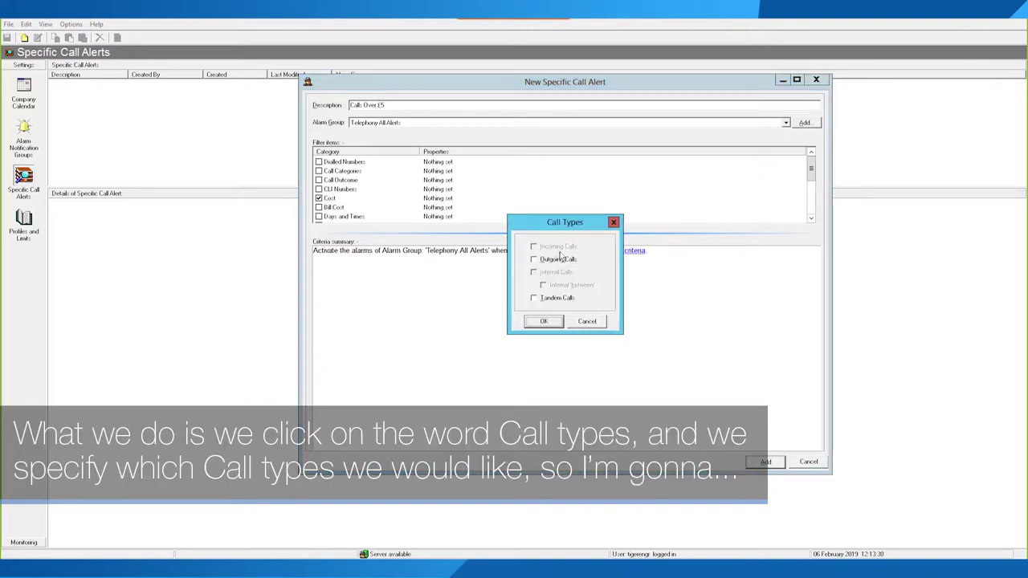
{"action": "left_click", "coordinate": [557, 260]}
{"action": "left_click", "coordinate": [545, 299]}
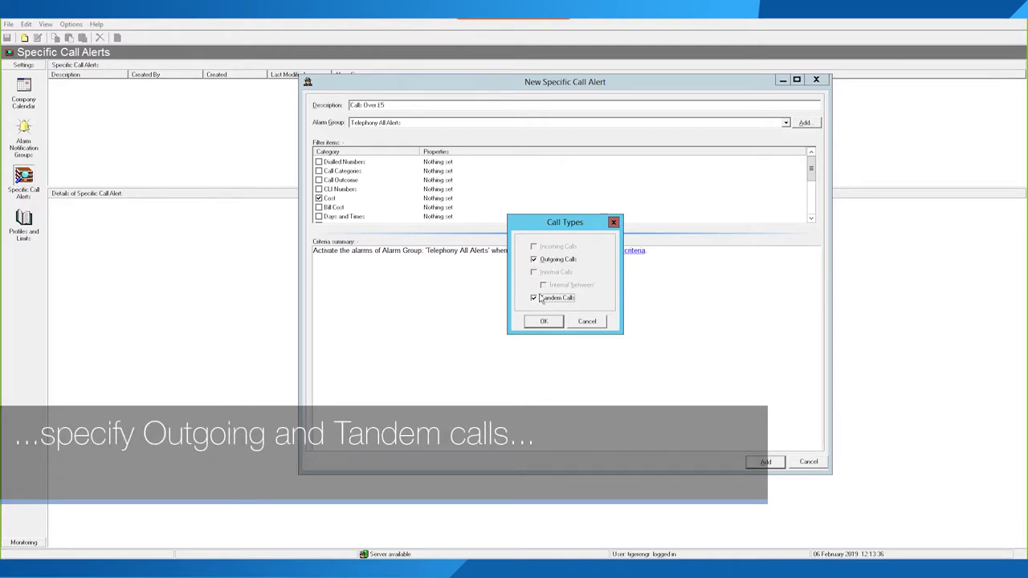
{"action": "left_click", "coordinate": [544, 322]}
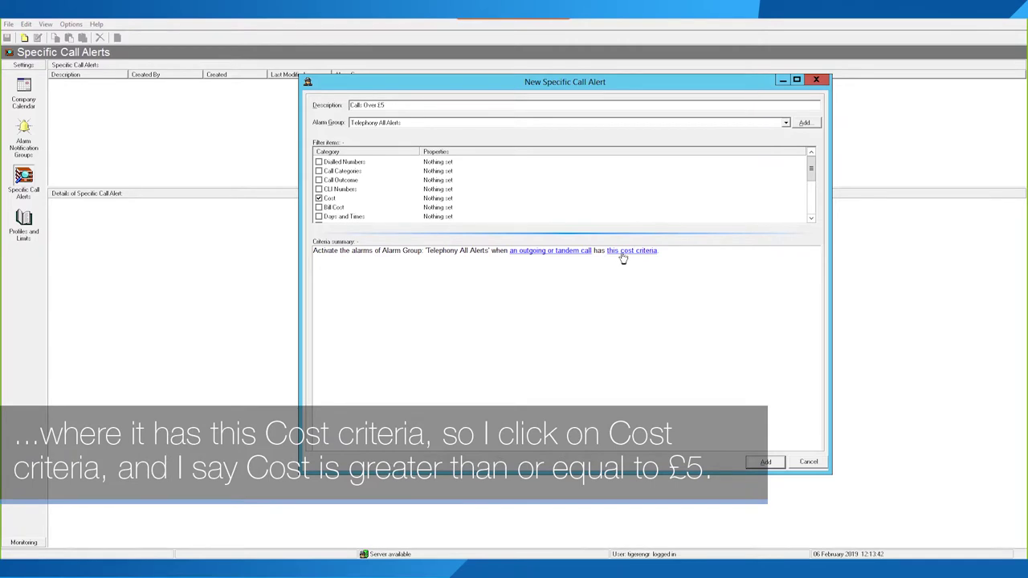
Step: Set the cost criterion to greater than or equal to £5.00
{"action": "left_click", "coordinate": [624, 251]}
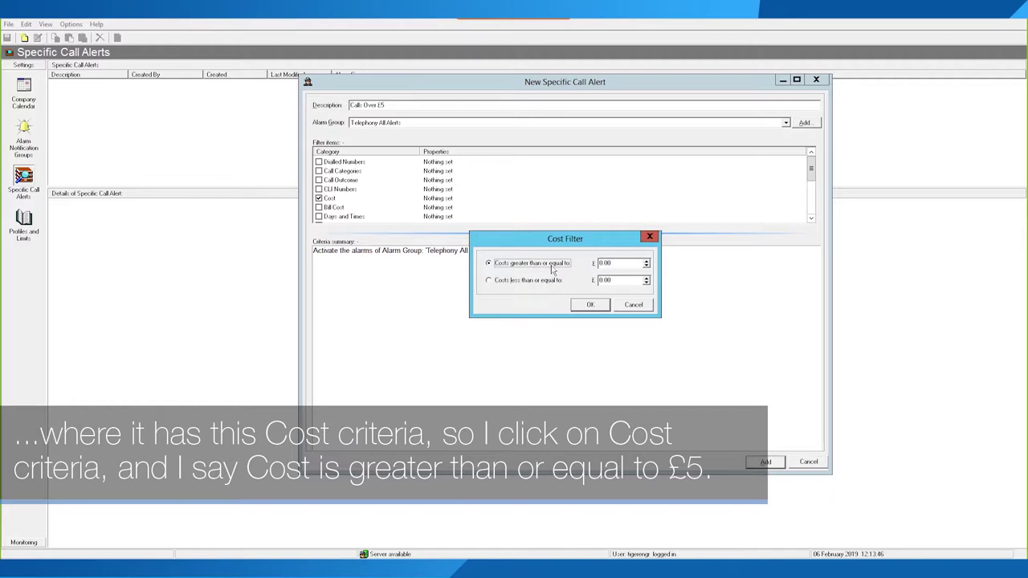
{"action": "left_click", "coordinate": [601, 265]}
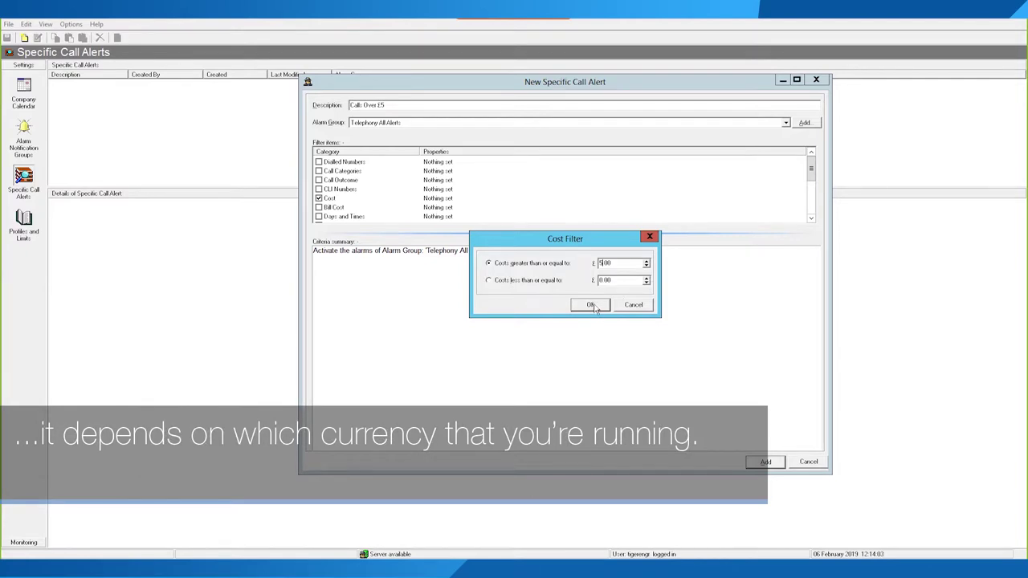
{"action": "left_click", "coordinate": [592, 305]}
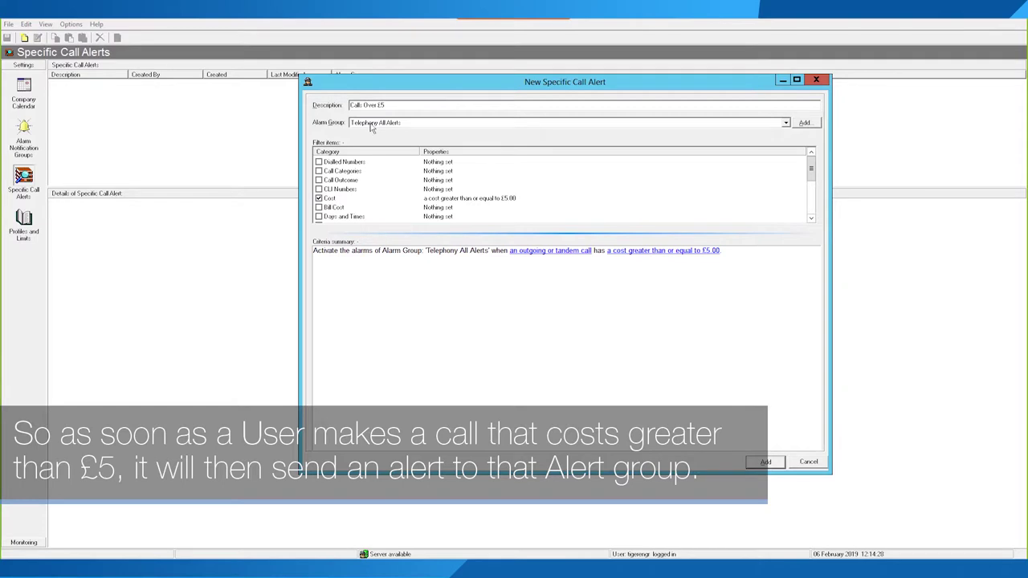
Step: Add the Calls Over £5 alert to the list, save it, and bring up options for another alert
{"action": "left_click", "coordinate": [765, 462]}
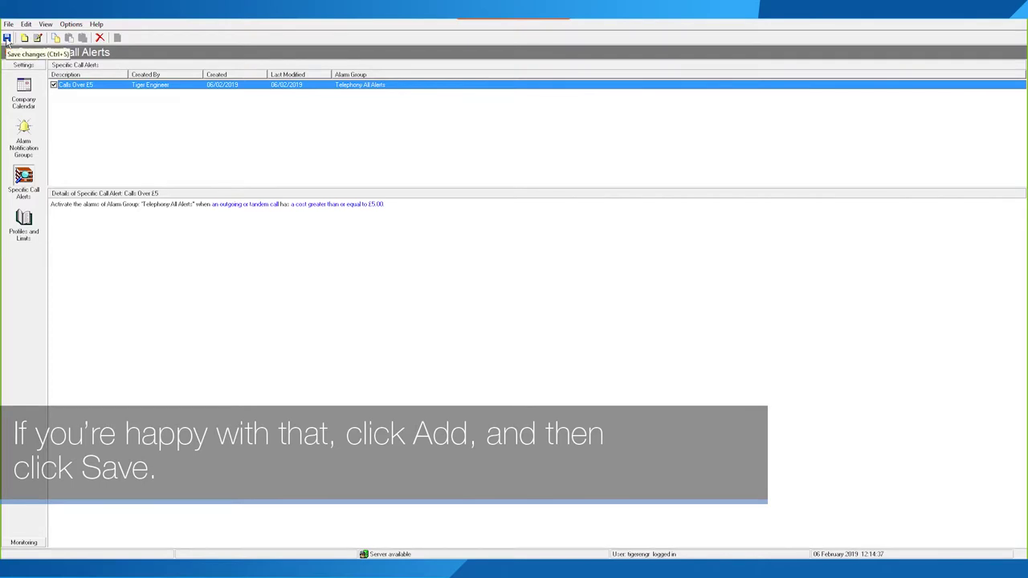
{"action": "left_click", "coordinate": [6, 38]}
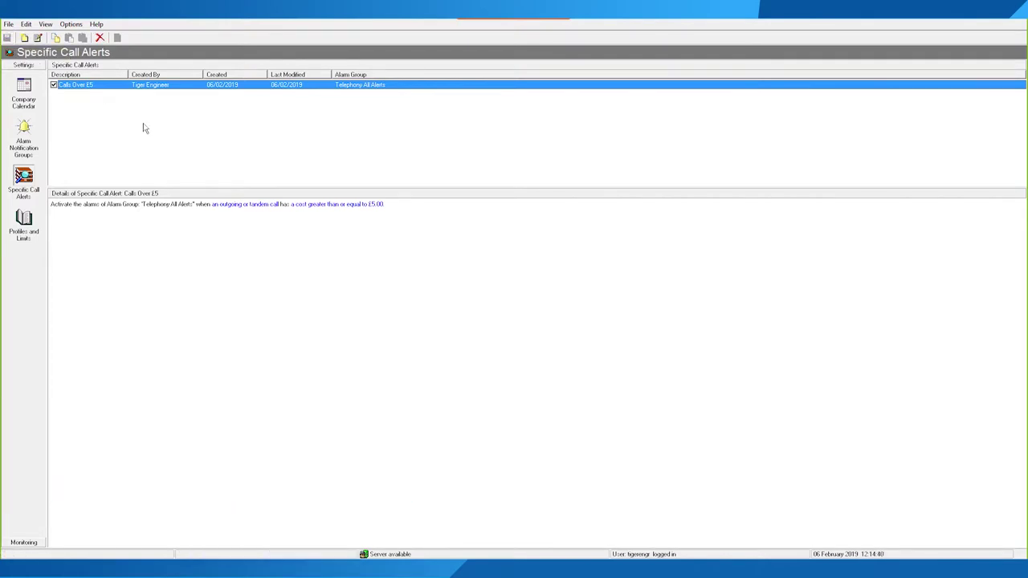
{"action": "right_click", "coordinate": [120, 120]}
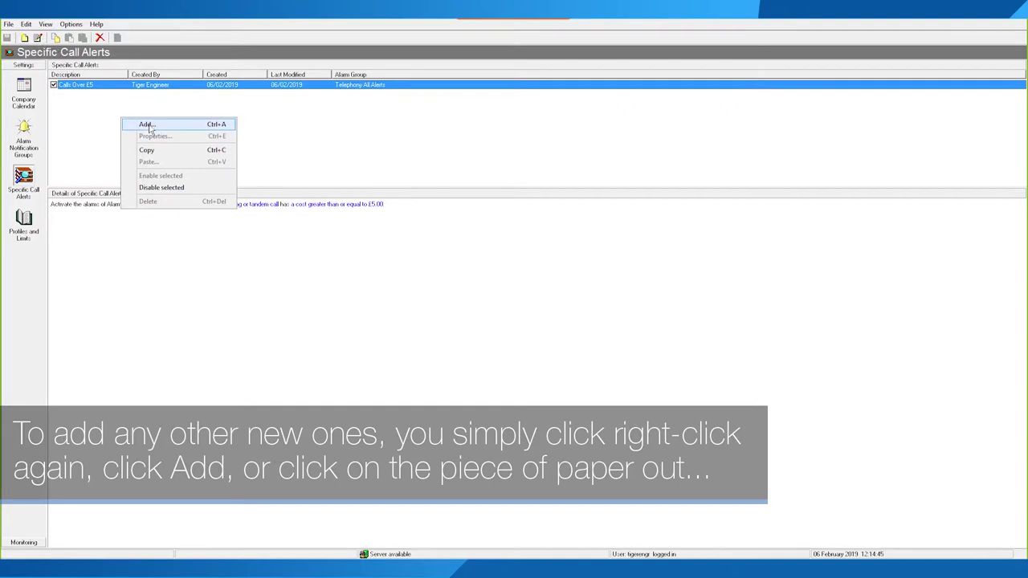
Step: Start a new alert described 'Calls Over 1 Hour For Mixing' with alarm group Telephony All Alerts
{"action": "left_click", "coordinate": [25, 38]}
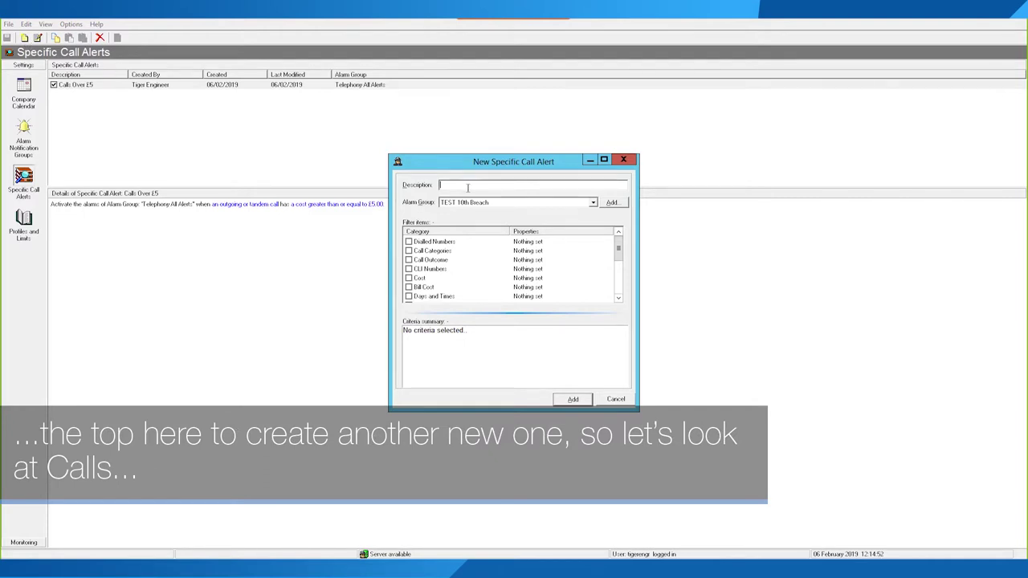
{"action": "type", "text": "Calls Over"}
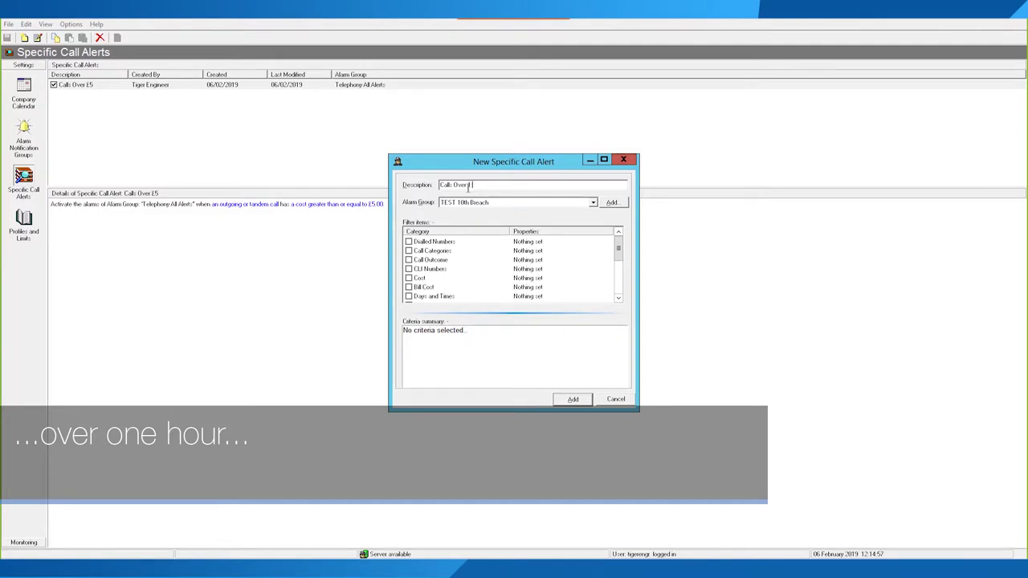
{"action": "type", "text": " Hou"}
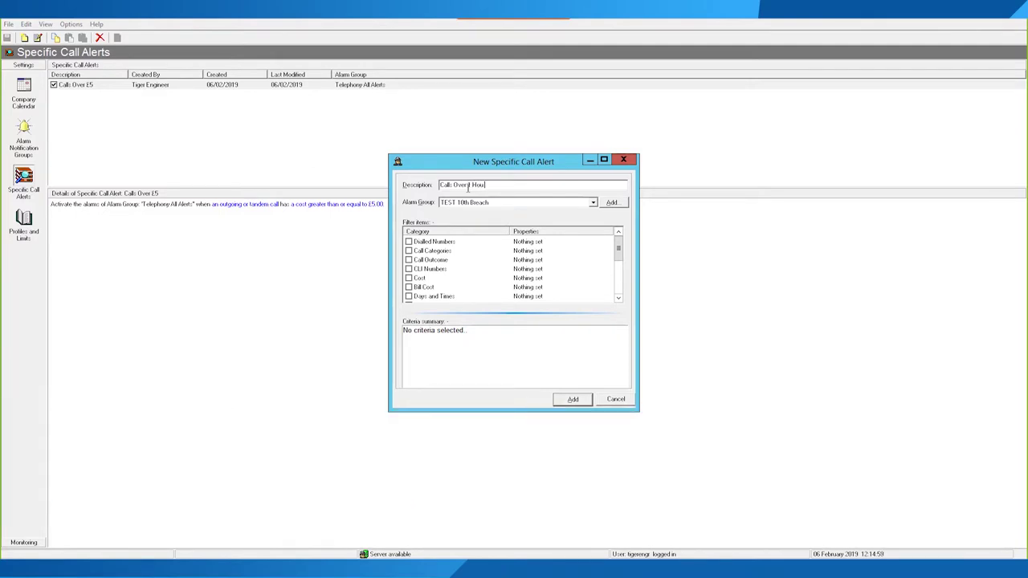
{"action": "type", "text": "r For Me"}
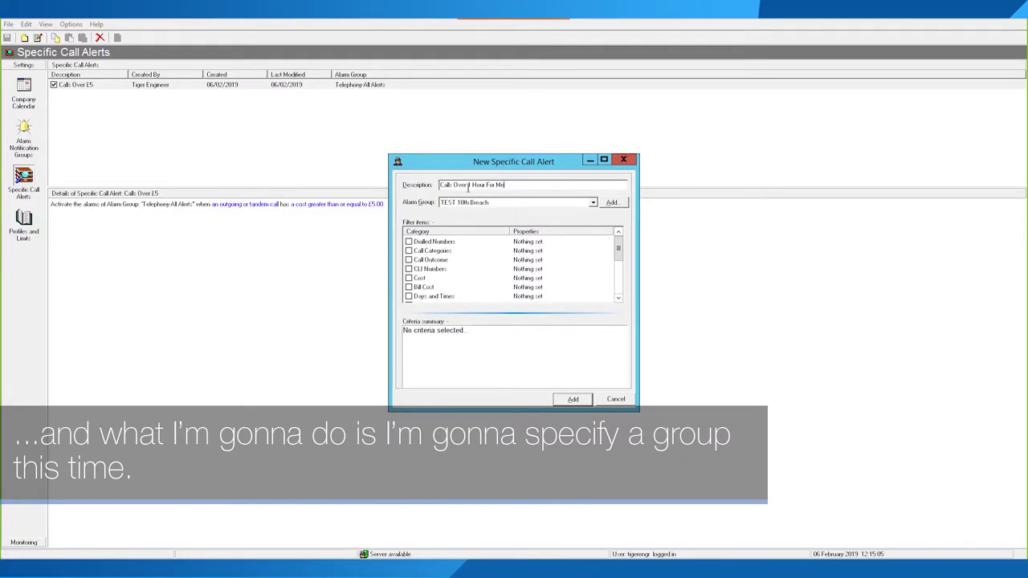
{"action": "key", "text": "BackSpace"}
{"action": "key", "text": "BackSpace"}
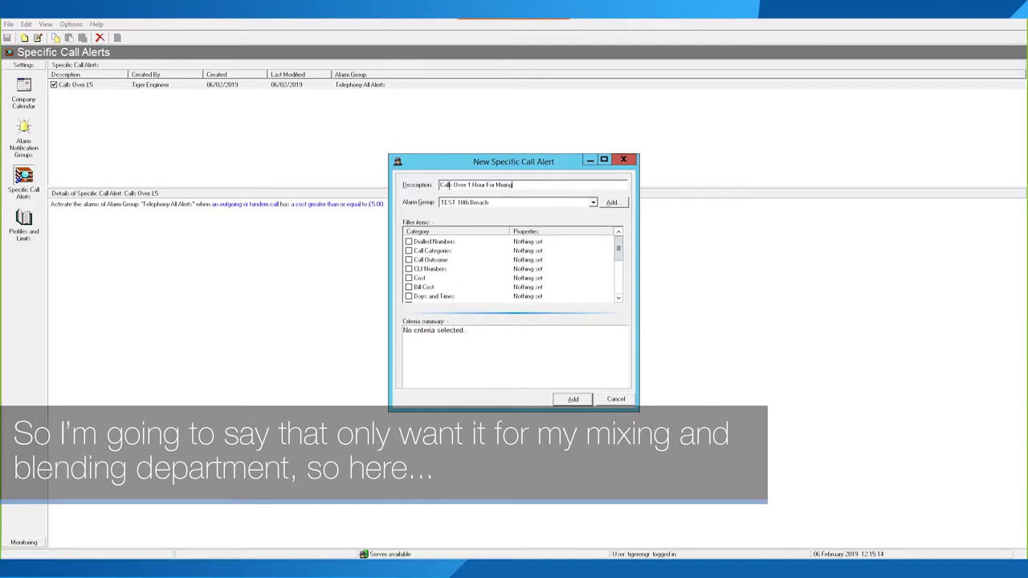
{"action": "left_click", "coordinate": [453, 204]}
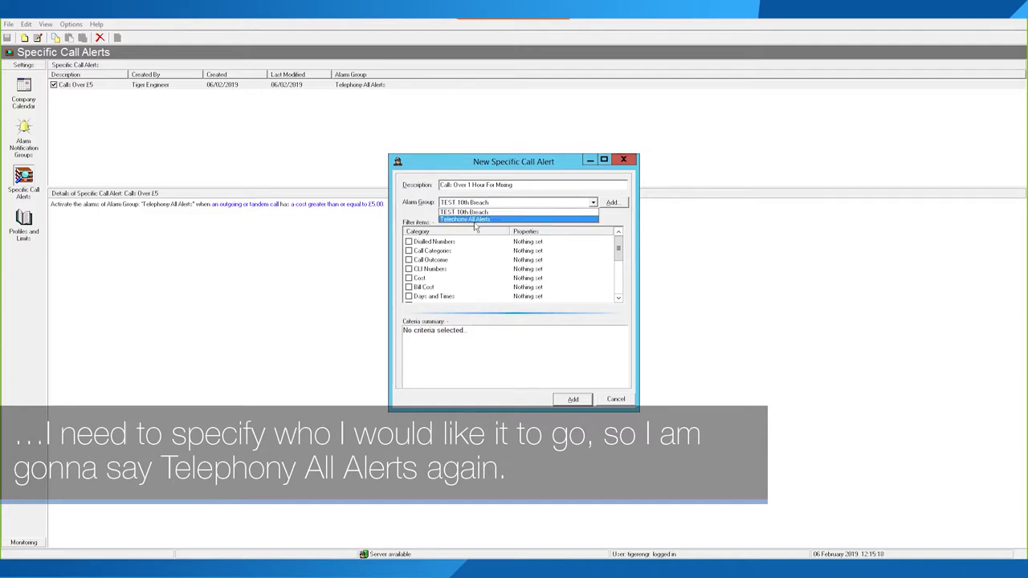
{"action": "left_click", "coordinate": [477, 220]}
Step: Add Talk Time and Extensions filters to the alert and enlarge the dialog
{"action": "left_click", "coordinate": [615, 253]}
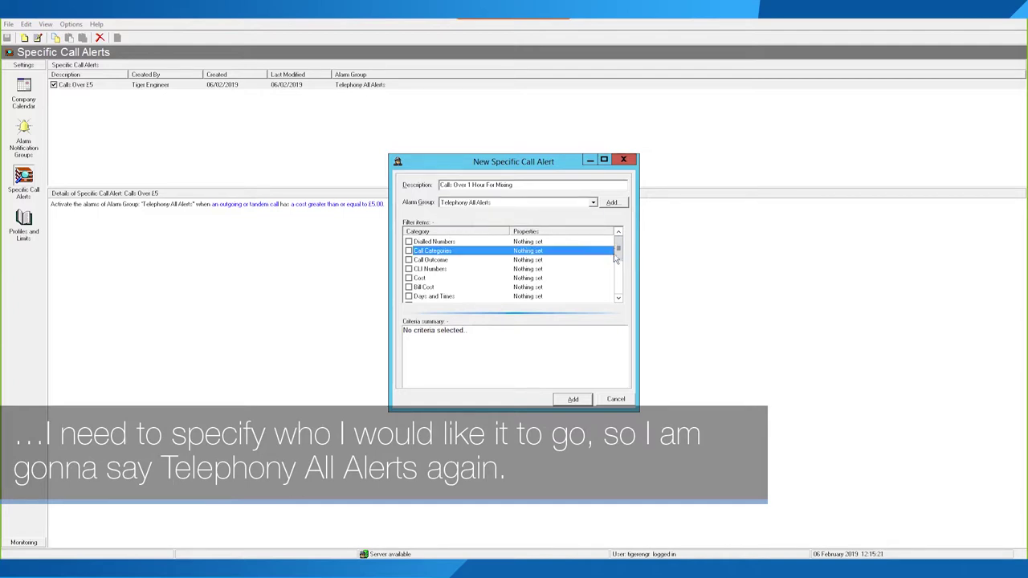
{"action": "left_click_drag", "start_coordinate": [616, 255], "coordinate": [621, 285]}
{"action": "left_click", "coordinate": [409, 286]}
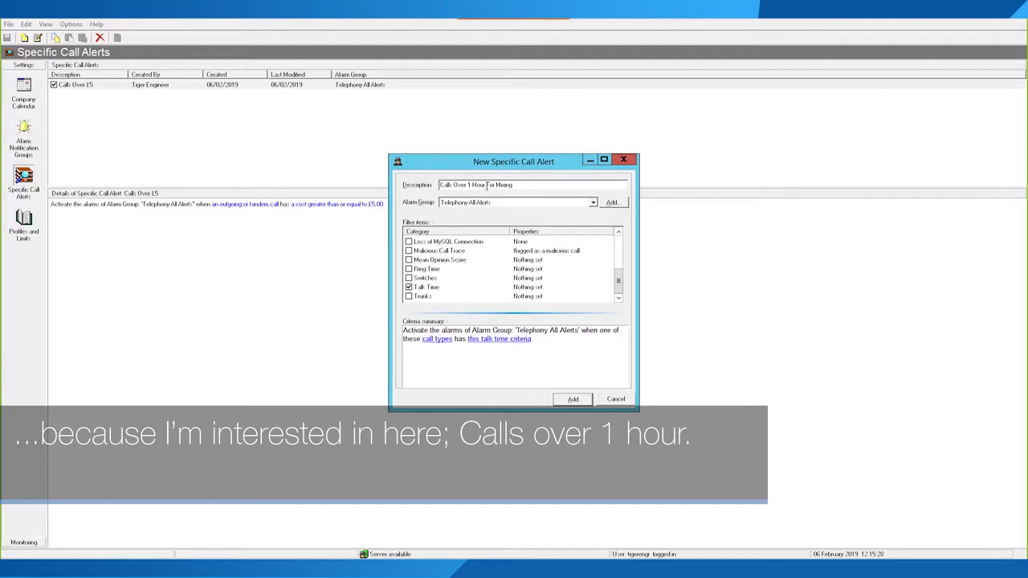
{"action": "left_click_drag", "start_coordinate": [619, 280], "coordinate": [617, 253]}
{"action": "left_click", "coordinate": [408, 287]}
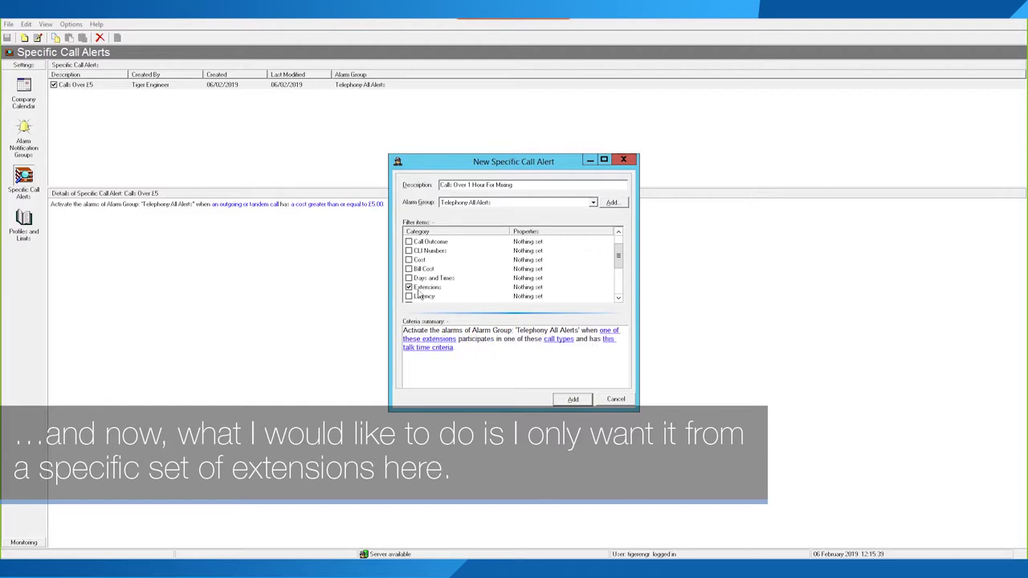
{"action": "left_click_drag", "start_coordinate": [619, 257], "coordinate": [621, 286]}
{"action": "left_click_drag", "start_coordinate": [638, 411], "coordinate": [938, 519]}
{"action": "left_click_drag", "start_coordinate": [546, 162], "coordinate": [415, 98]}
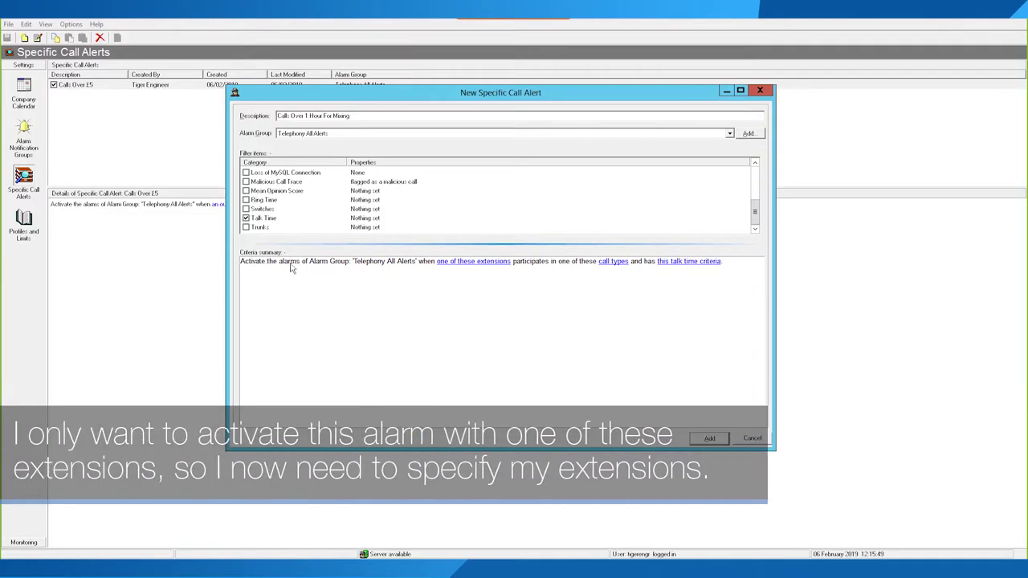
Step: In Demo View, select the Mixing and blending machine operator extension group
{"action": "left_click", "coordinate": [454, 264]}
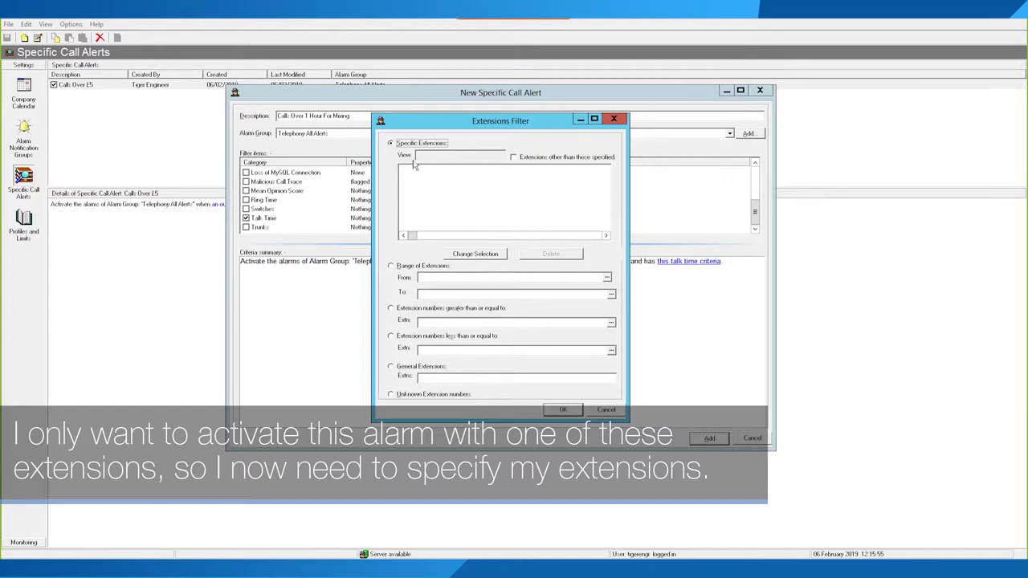
{"action": "left_click", "coordinate": [477, 254]}
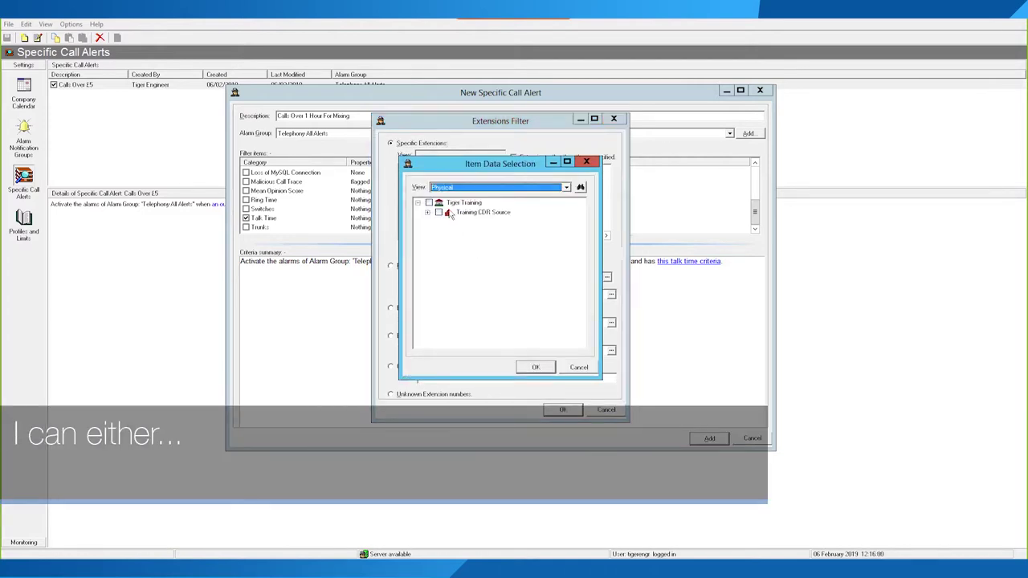
{"action": "left_click", "coordinate": [587, 161]}
{"action": "left_click", "coordinate": [472, 255]}
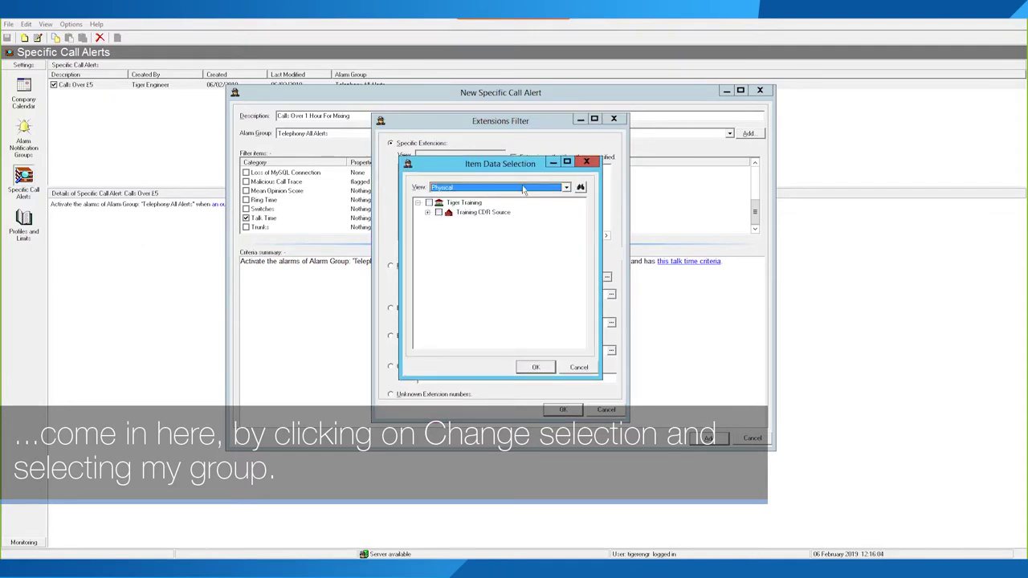
{"action": "left_click", "coordinate": [566, 187]}
{"action": "left_click", "coordinate": [450, 207]}
{"action": "left_click", "coordinate": [430, 219]}
{"action": "left_click", "coordinate": [505, 190]}
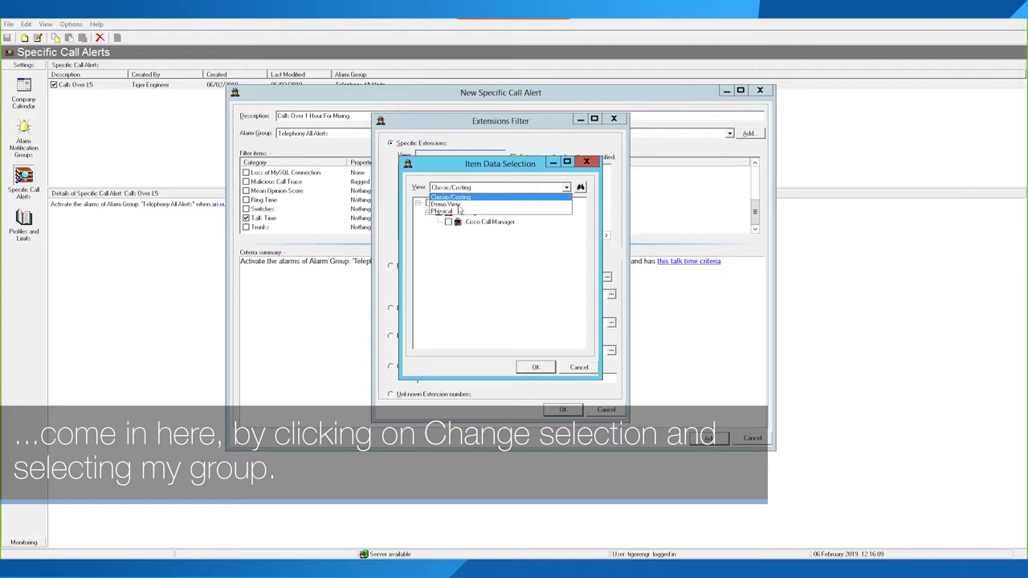
{"action": "left_click", "coordinate": [456, 209]}
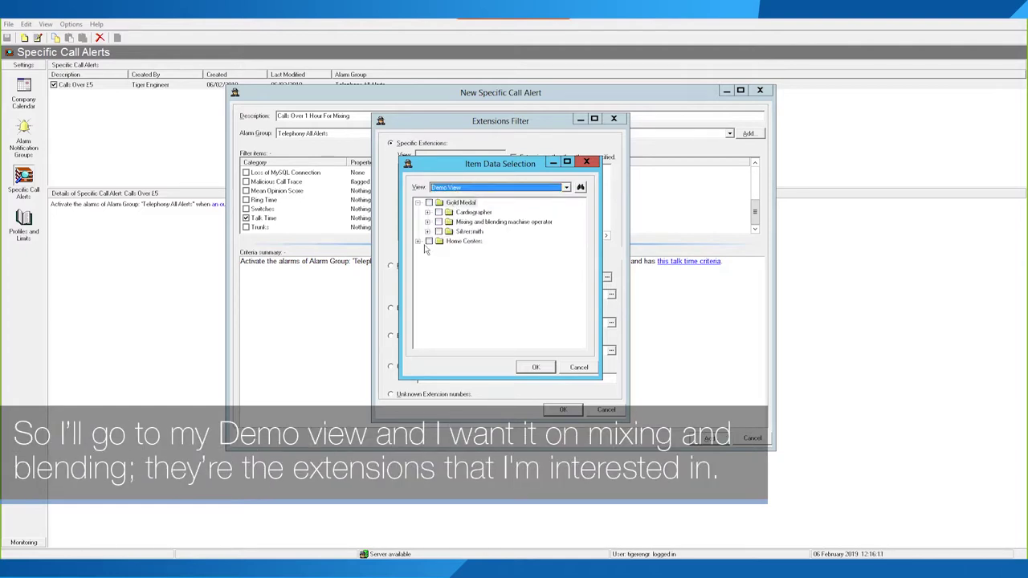
{"action": "left_click", "coordinate": [440, 222]}
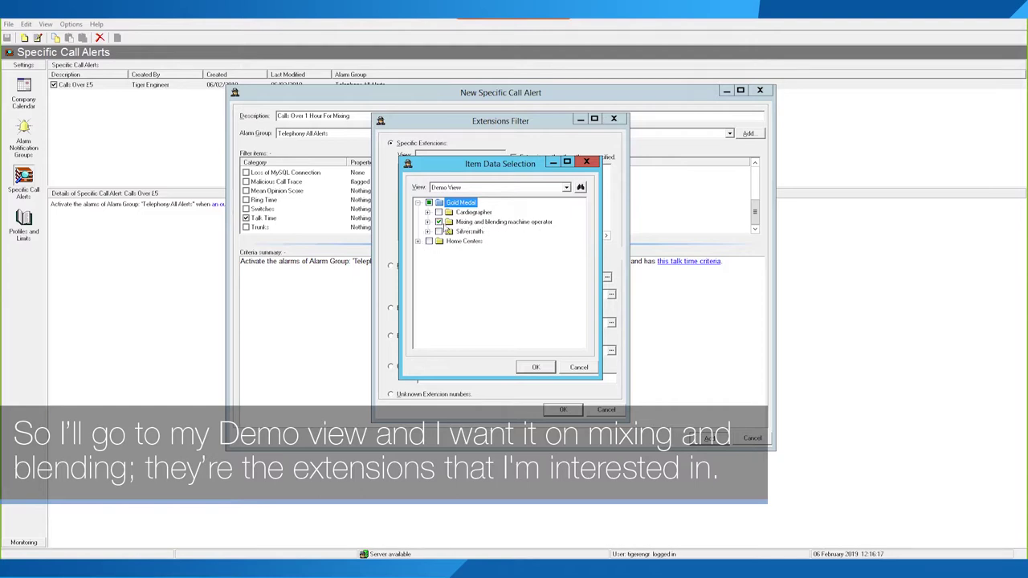
{"action": "left_click", "coordinate": [535, 368]}
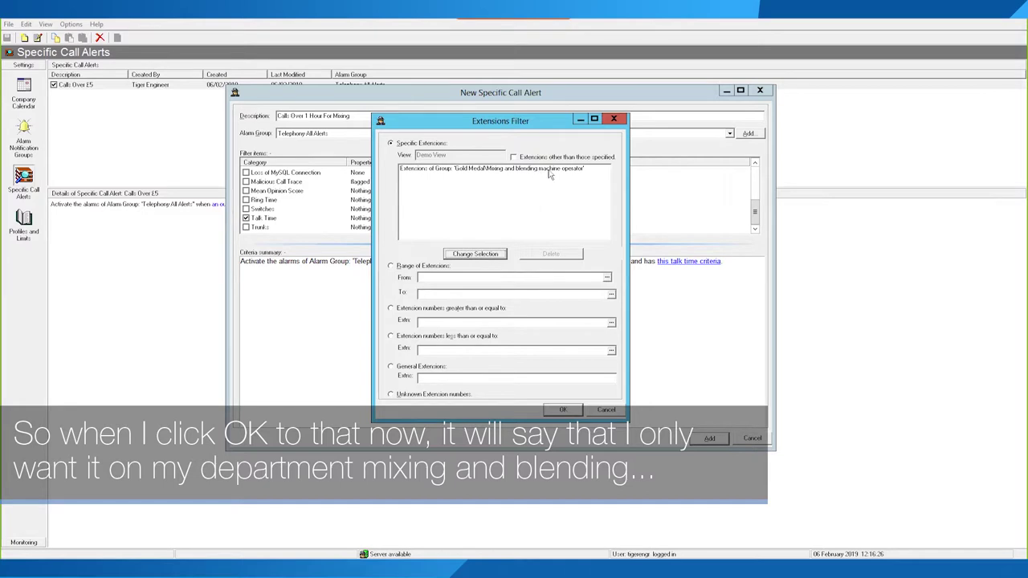
Step: Review the range, above, below and general-extension options, then keep the chosen group and confirm
{"action": "left_click", "coordinate": [418, 268]}
{"action": "left_click", "coordinate": [419, 311]}
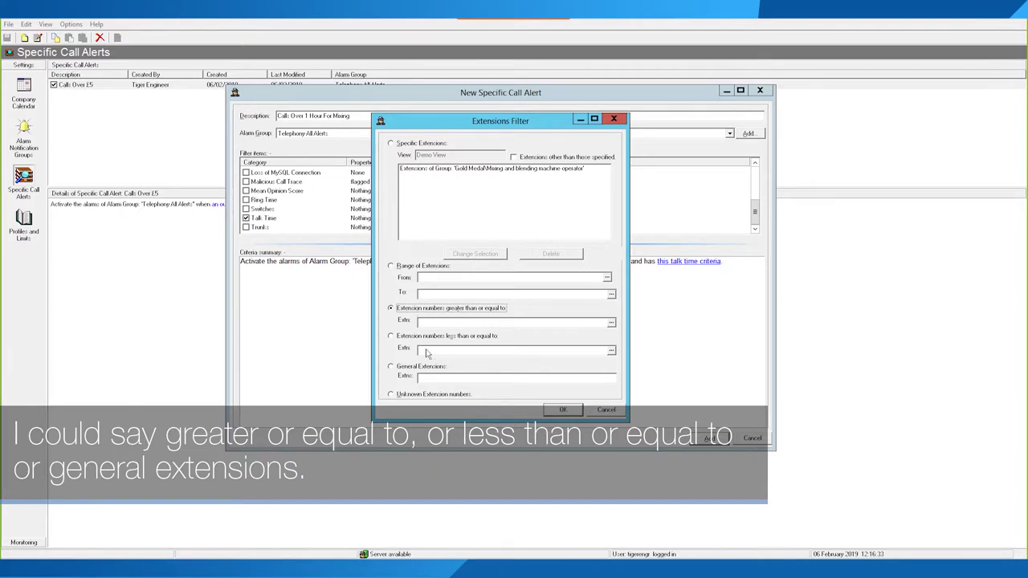
{"action": "left_click", "coordinate": [435, 339]}
{"action": "left_click", "coordinate": [432, 368]}
{"action": "left_click", "coordinate": [431, 379]}
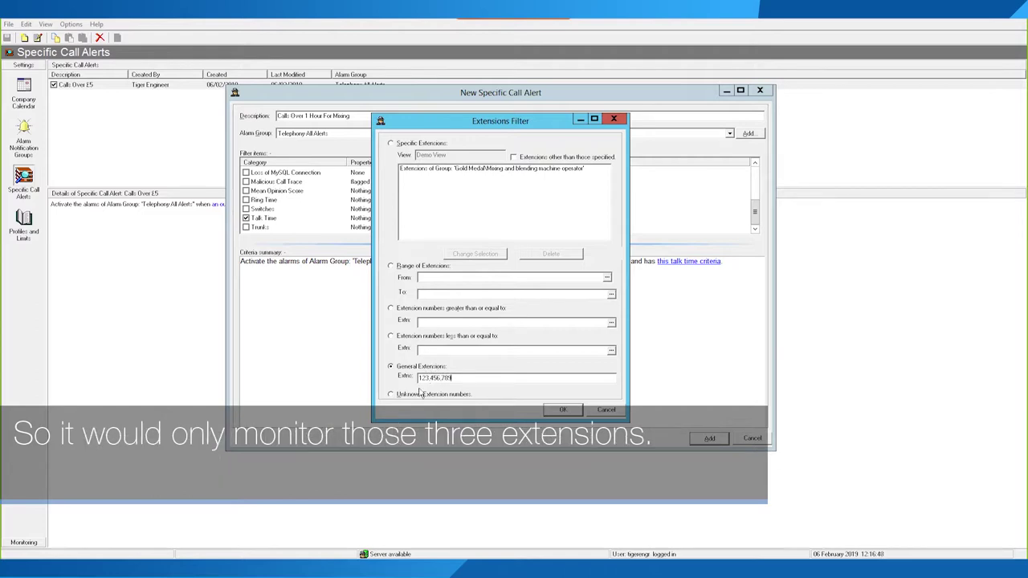
{"action": "left_click_drag", "start_coordinate": [452, 380], "coordinate": [389, 375]}
{"action": "left_click", "coordinate": [416, 145]}
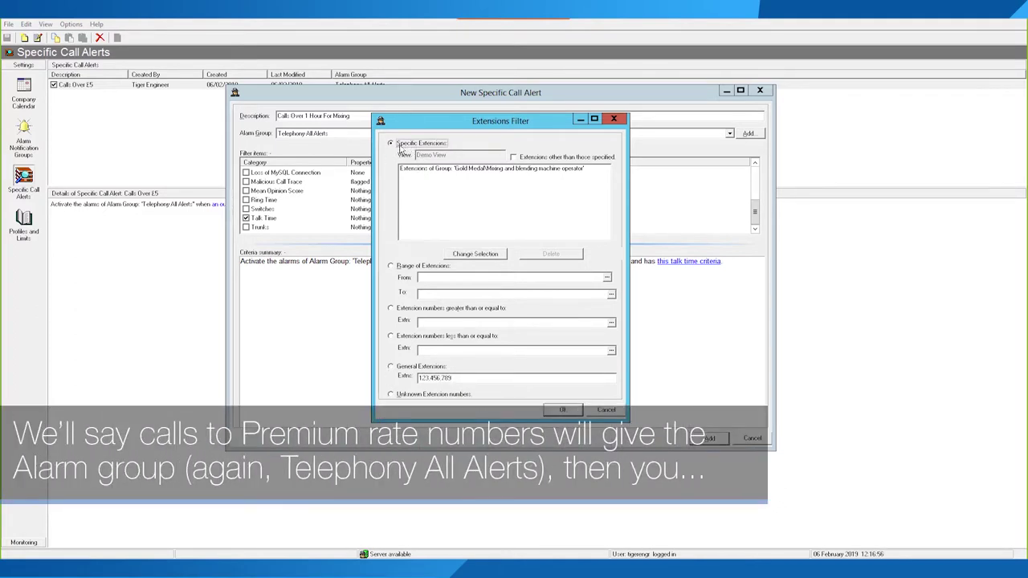
{"action": "left_click", "coordinate": [563, 410]}
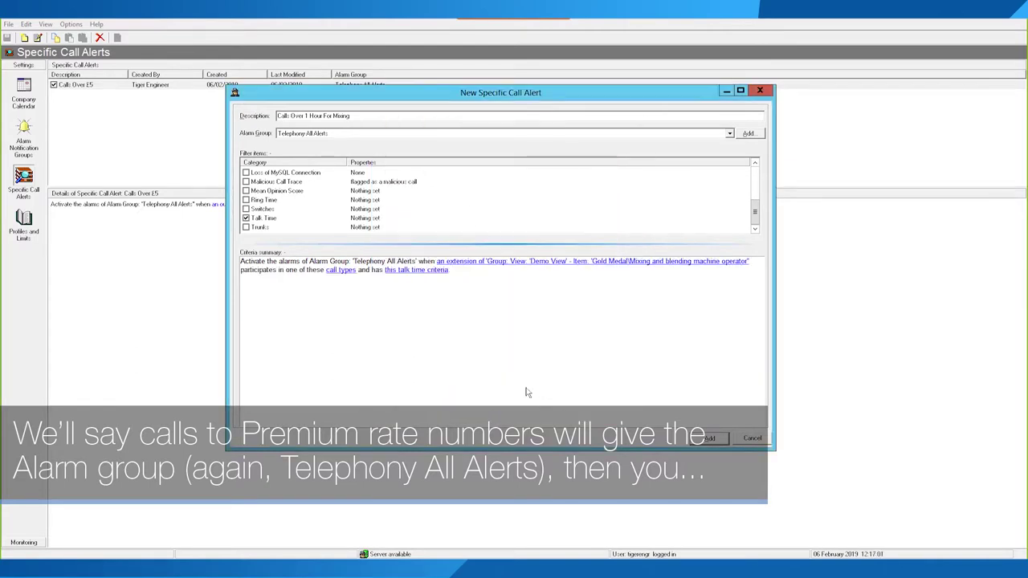
Step: Include incoming, outgoing, internal, internal-between-extensions and tandem call types
{"action": "left_click", "coordinate": [335, 273]}
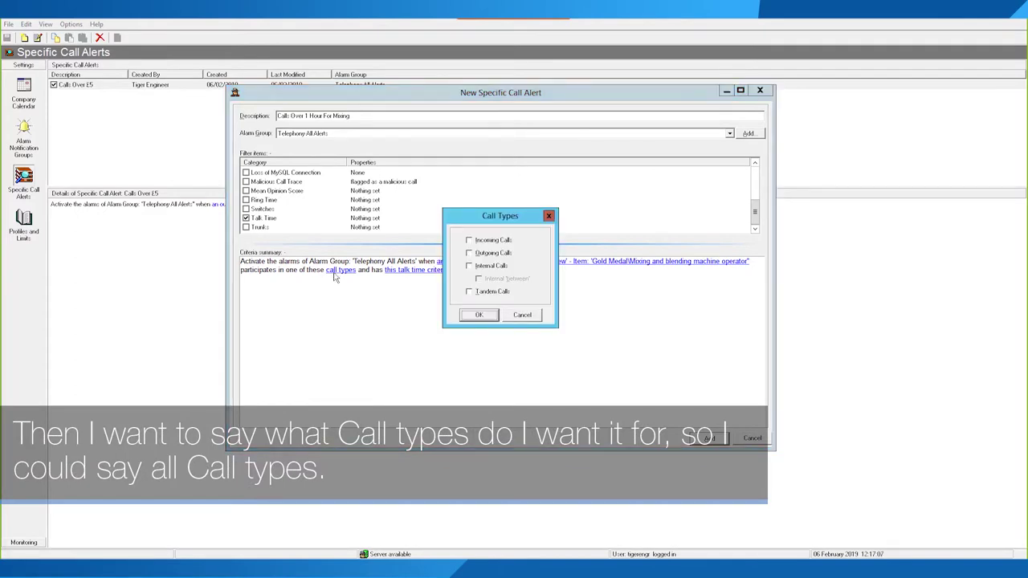
{"action": "left_click", "coordinate": [470, 241]}
{"action": "left_click", "coordinate": [469, 254]}
{"action": "left_click", "coordinate": [470, 266]}
{"action": "left_click", "coordinate": [470, 294]}
{"action": "left_click", "coordinate": [479, 279]}
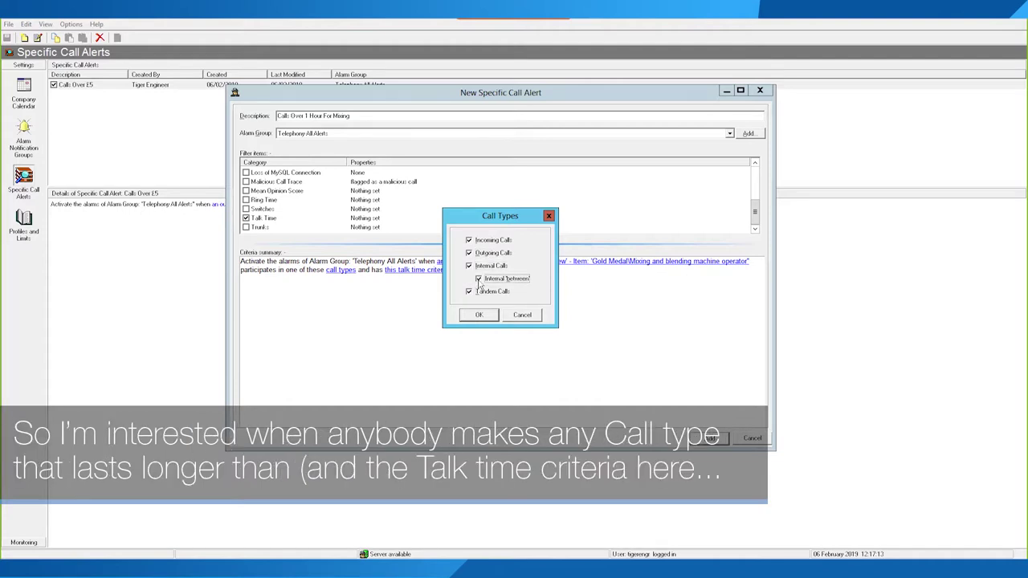
{"action": "left_click", "coordinate": [479, 315]}
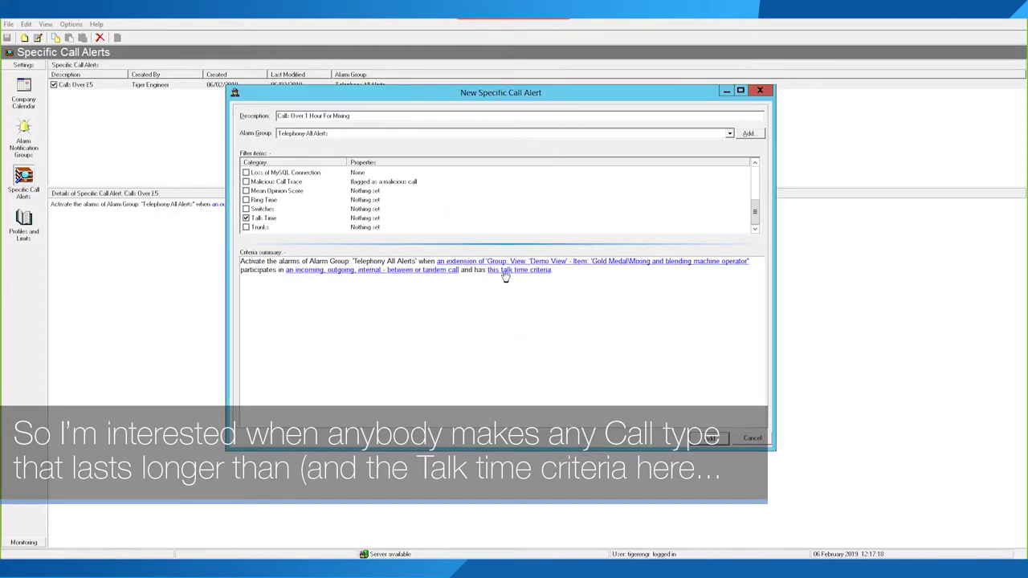
Step: Set the talk time criterion to greater than or equal to 01:00:00
{"action": "left_click", "coordinate": [504, 271]}
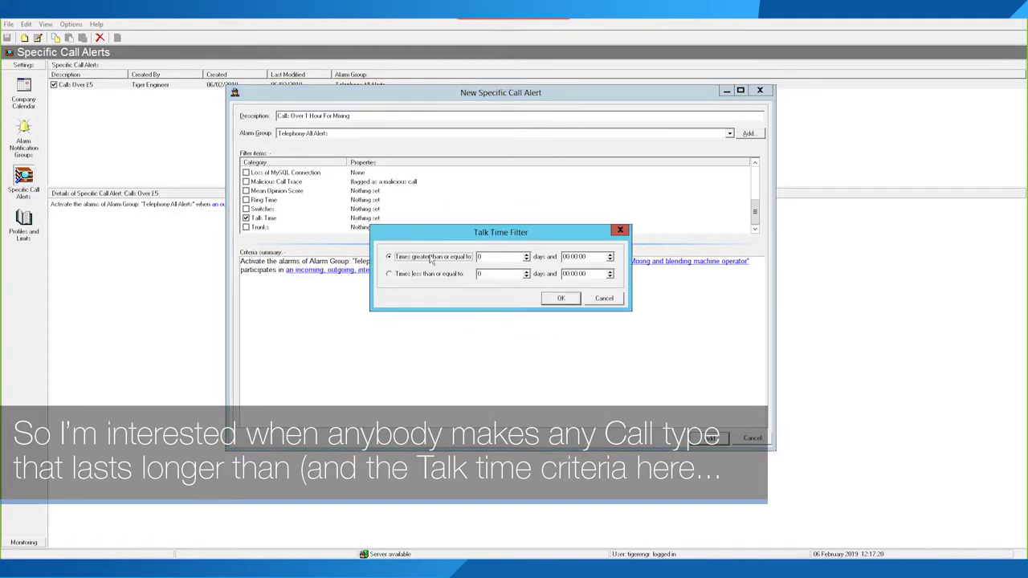
{"action": "left_click", "coordinate": [568, 257]}
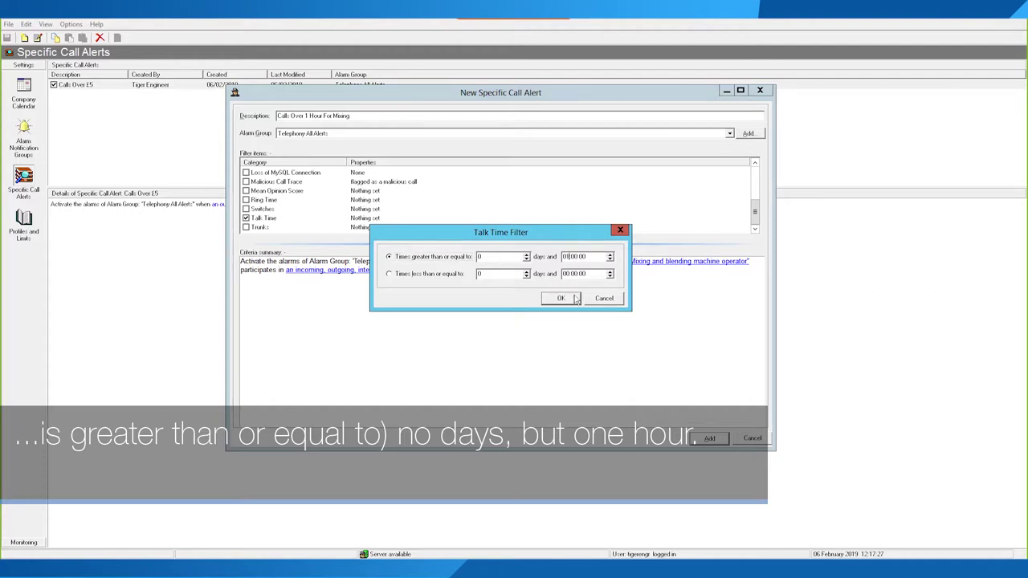
{"action": "left_click", "coordinate": [562, 298]}
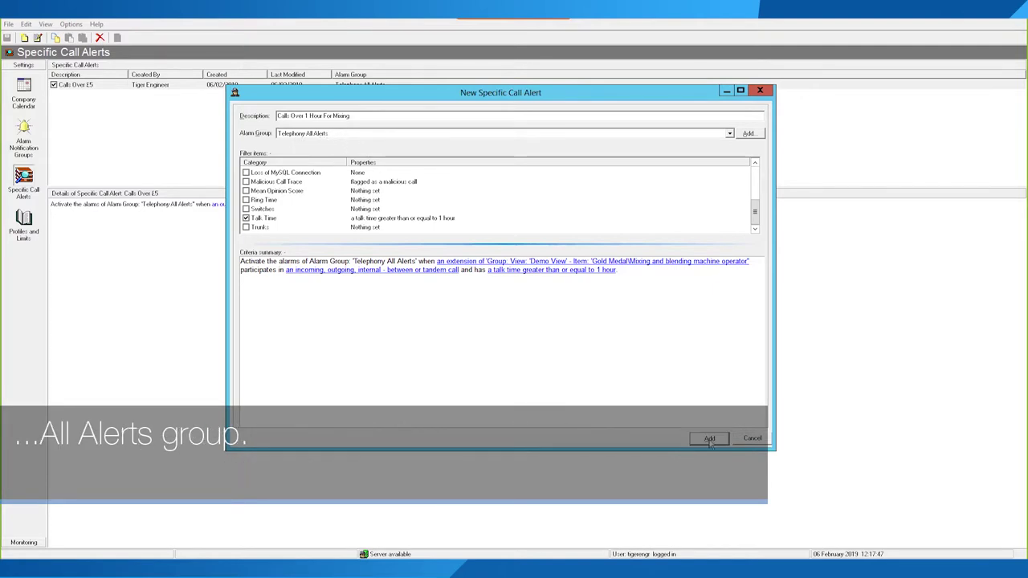
Step: Add the Calls Over 1 Hour For Mixing alert, save via File > Save, and bring up options for another alert
{"action": "left_click", "coordinate": [709, 440]}
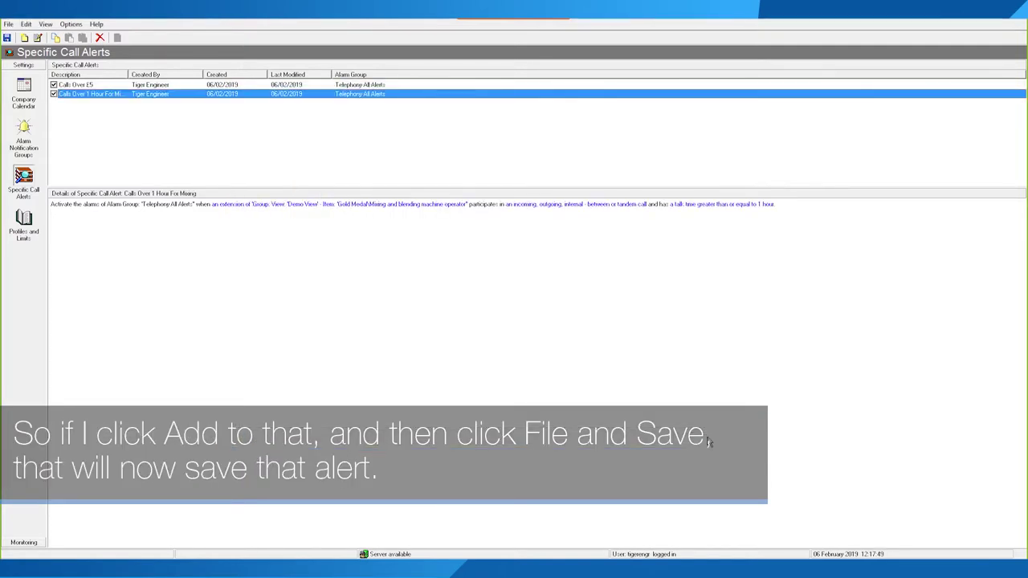
{"action": "left_click", "coordinate": [8, 24]}
{"action": "left_click", "coordinate": [28, 40]}
{"action": "right_click", "coordinate": [126, 127]}
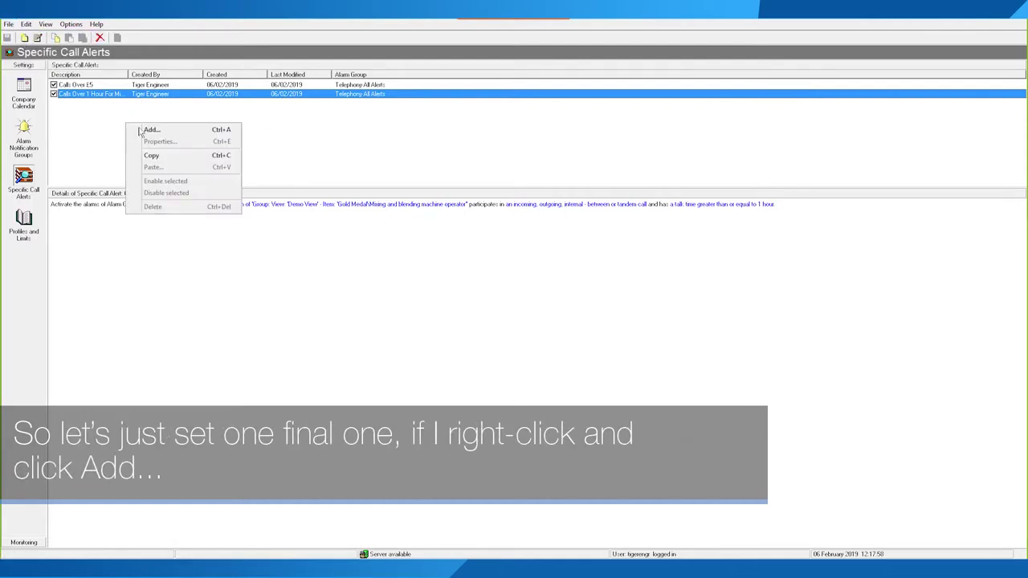